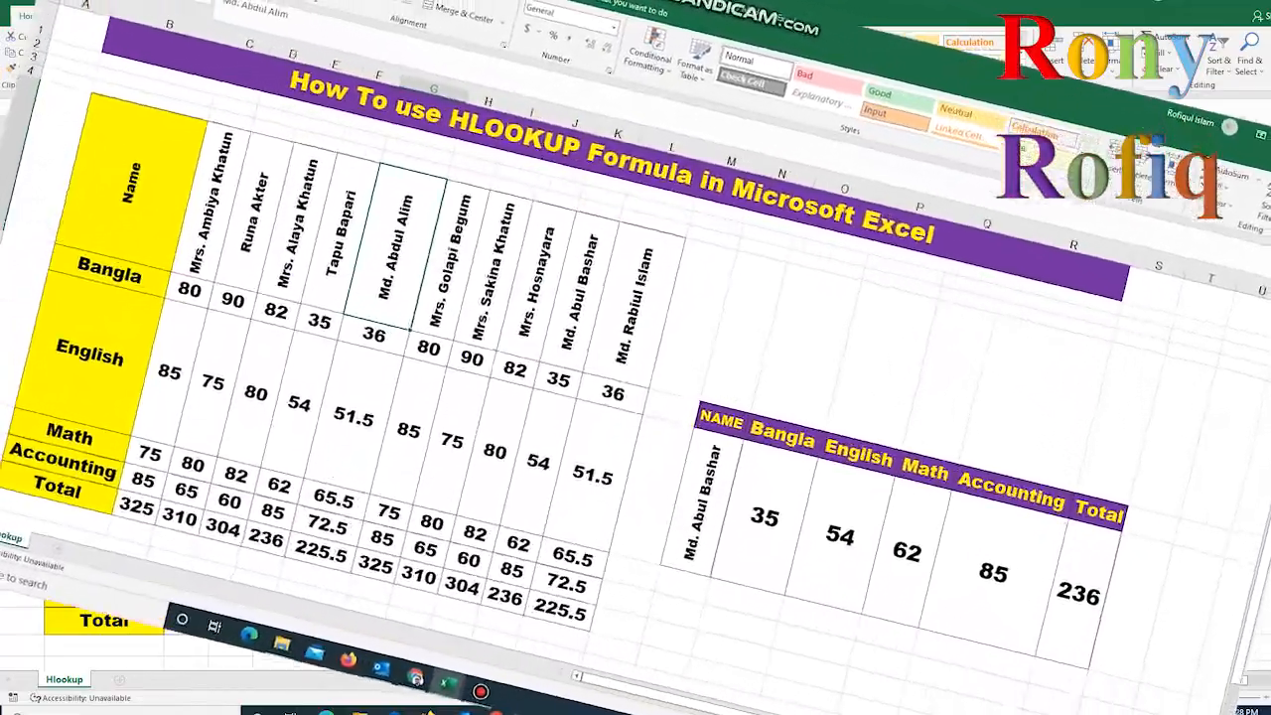
# - Copy the student name from G5 into the lookup table's NAME cell and clear the subject and total results beside it
pyautogui.rightClick(387, 319)
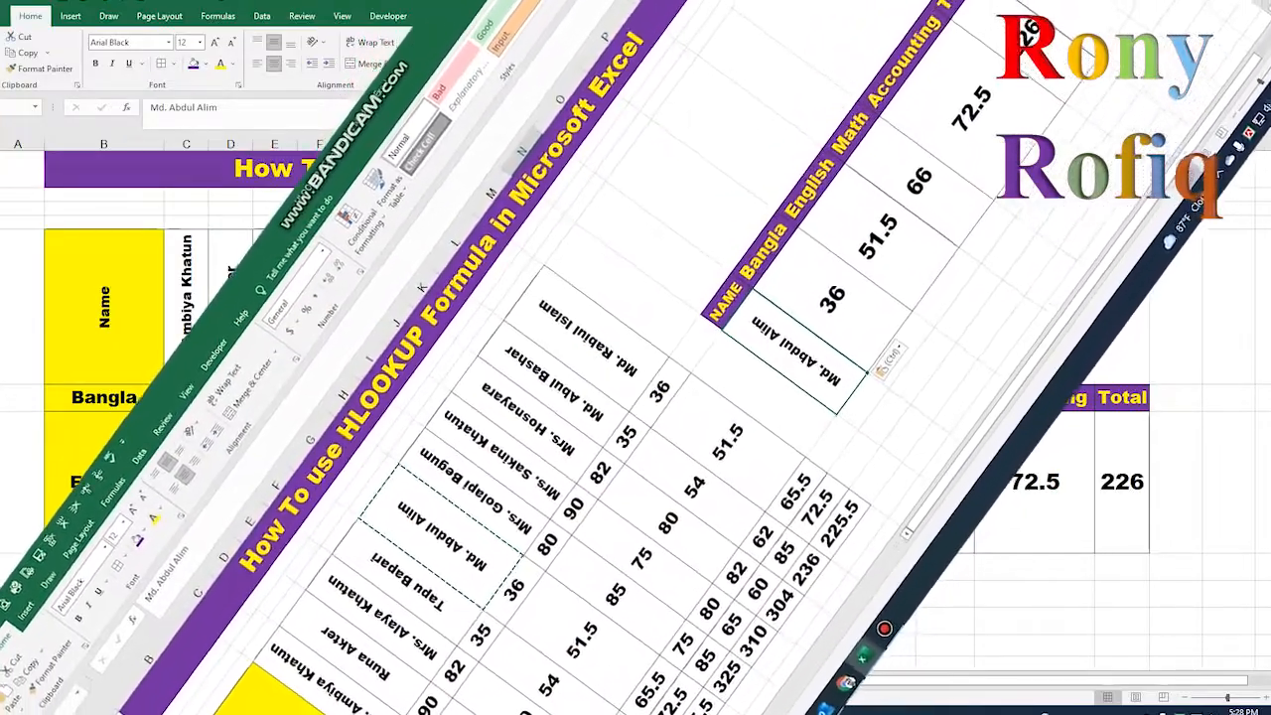
pyautogui.hotkey('shift', 'Right')
pyautogui.hotkey('shift', 'Right')
pyautogui.hotkey('shift', 'Right')
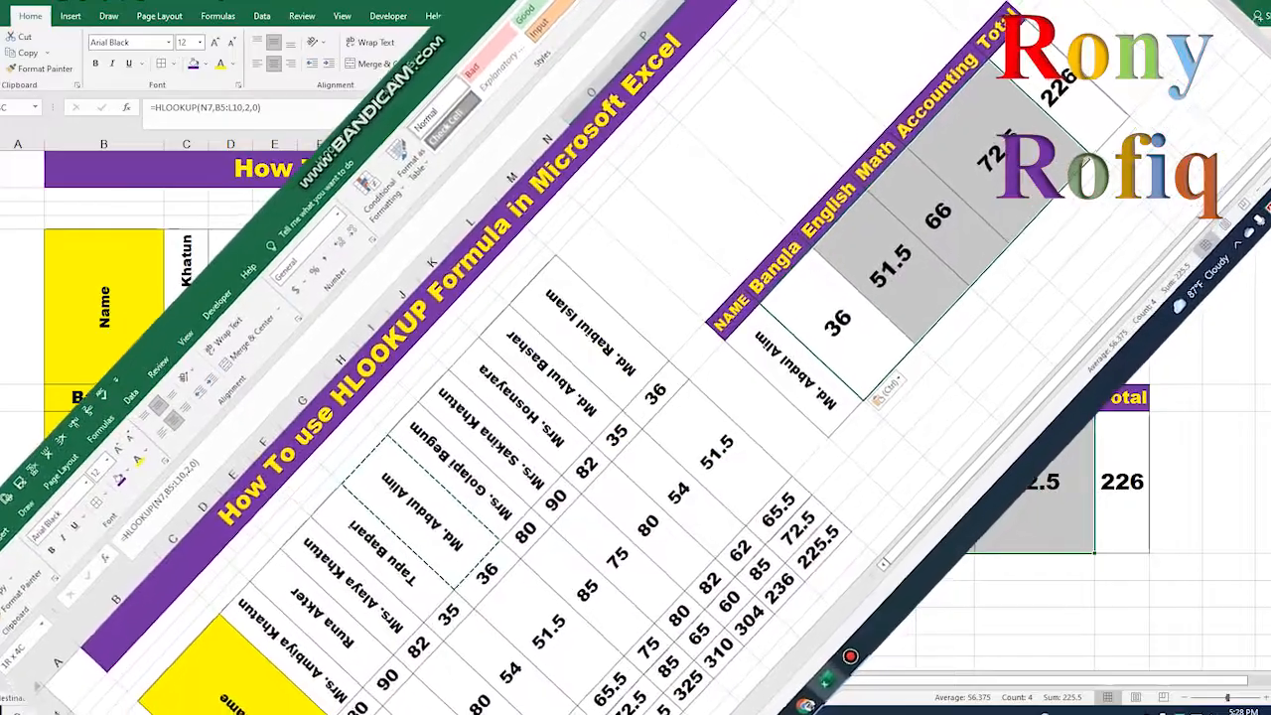
pyautogui.press('Delete')
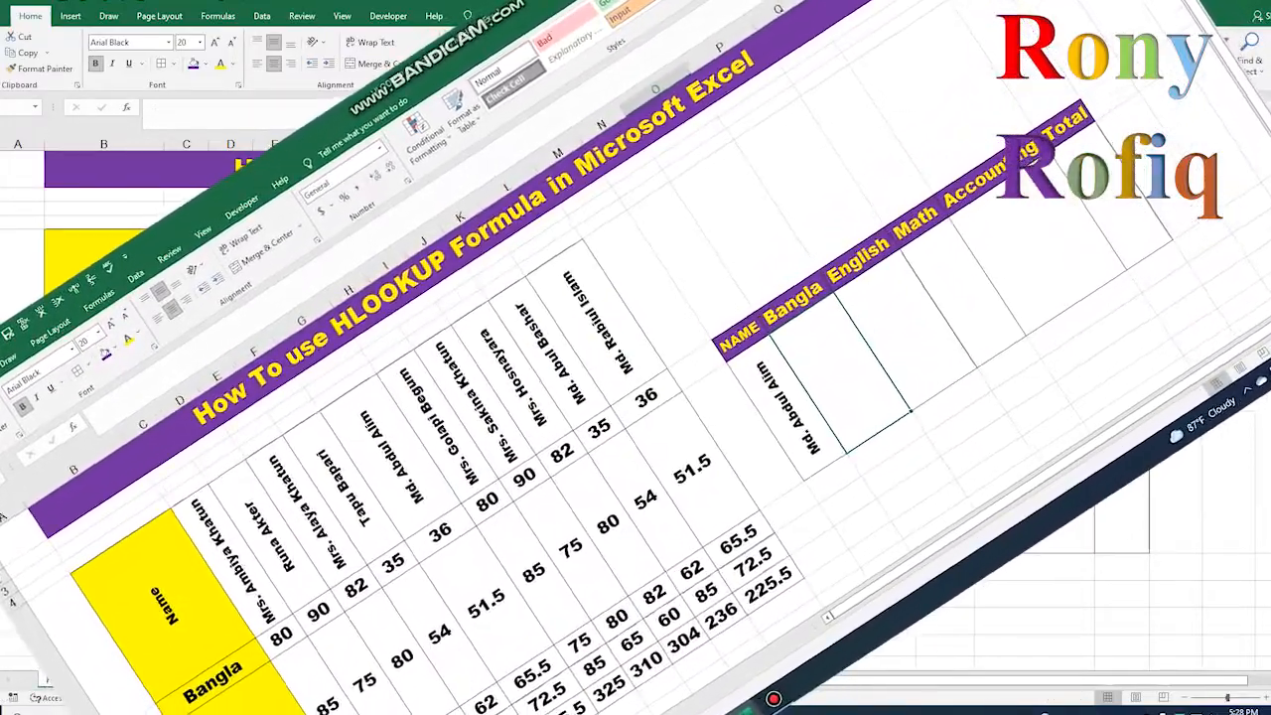
# - Start an HLOOKUP formula in the lookup table's Bangla cell
pyautogui.write('=')
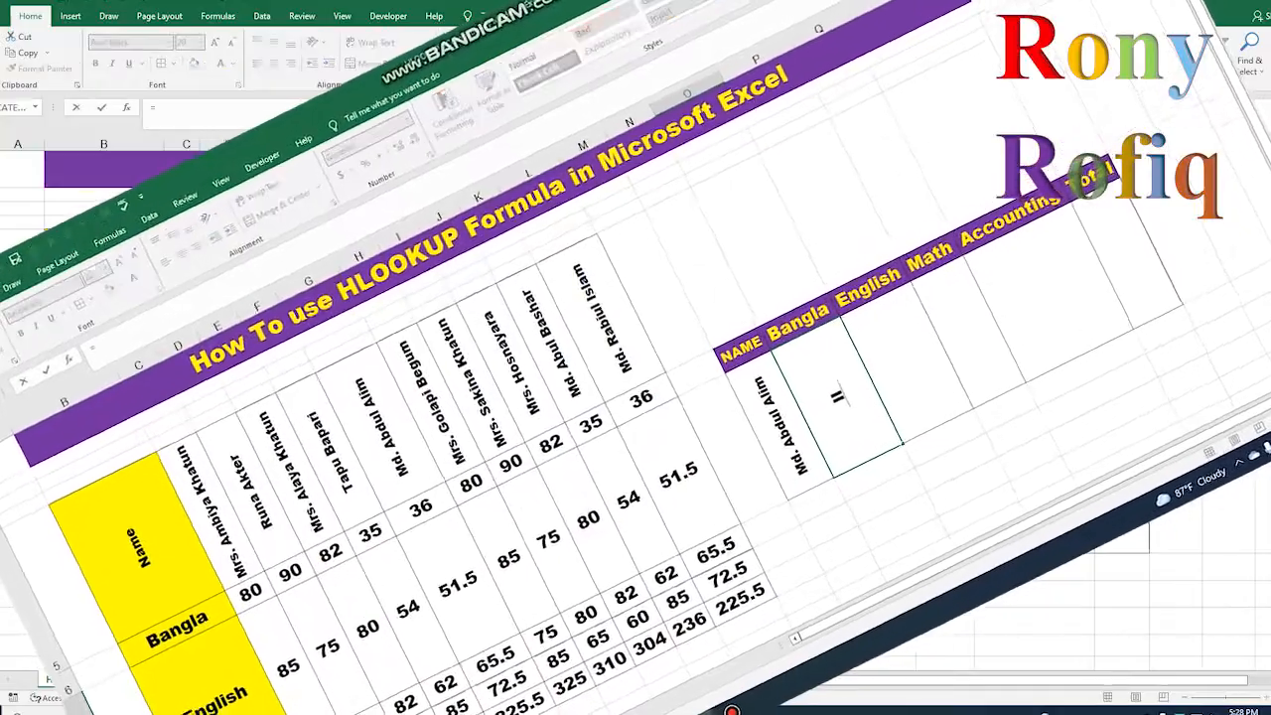
pyautogui.write('hl')
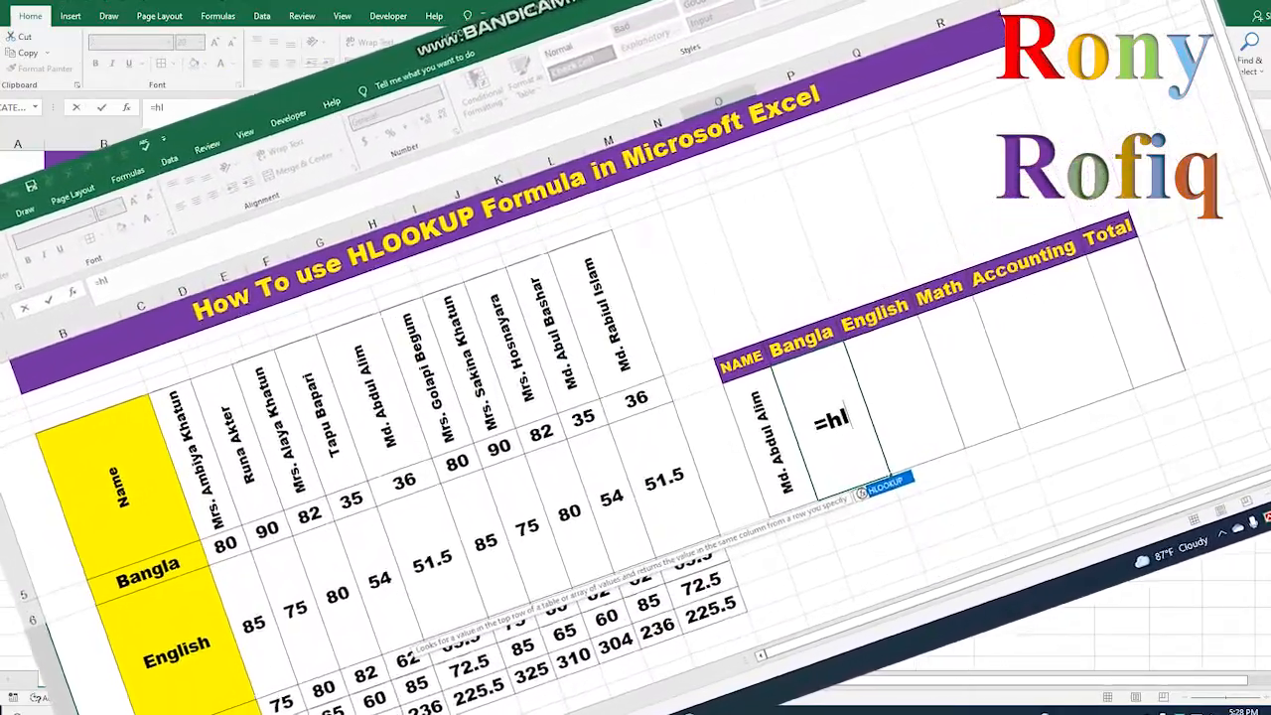
pyautogui.write('ooku')
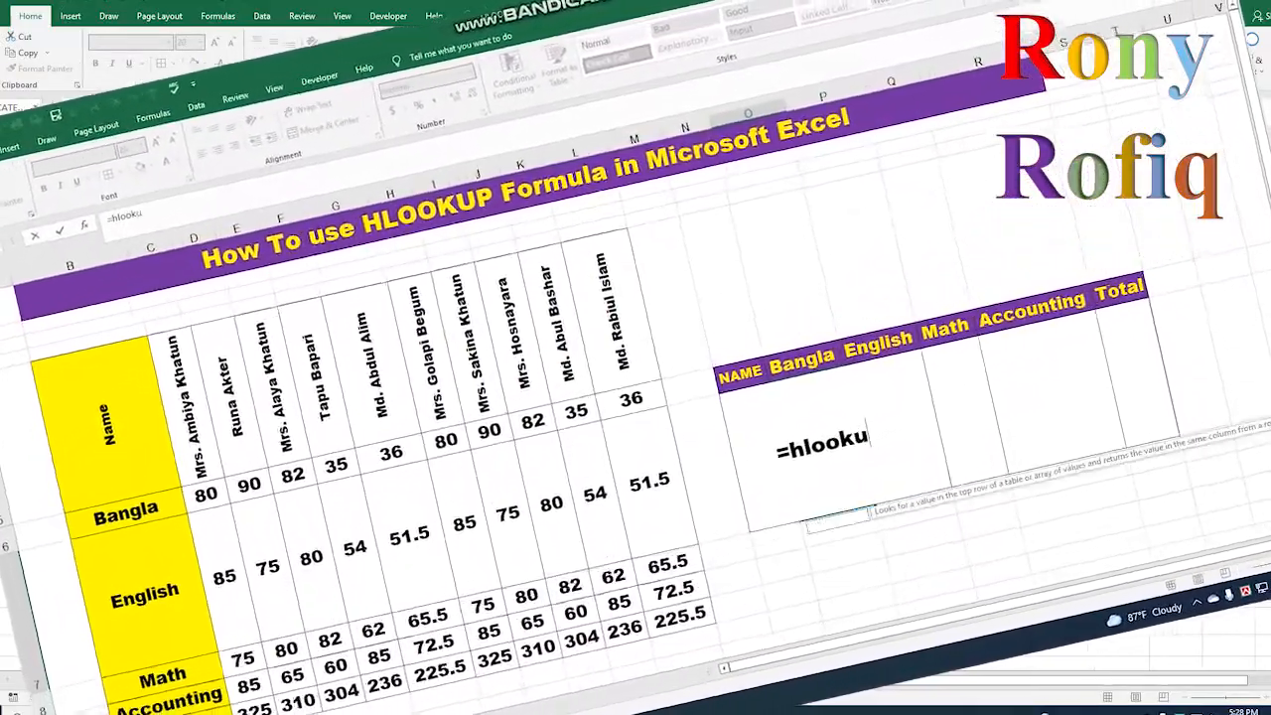
pyautogui.write('p')
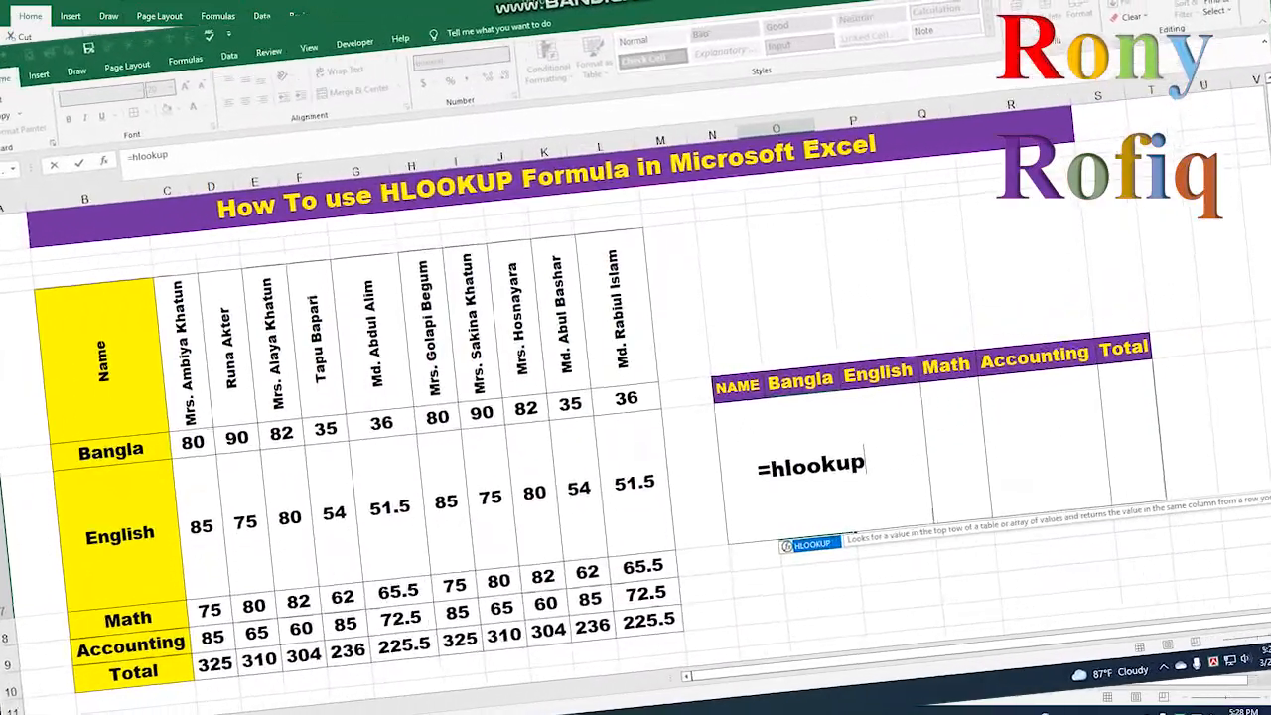
pyautogui.write('(')
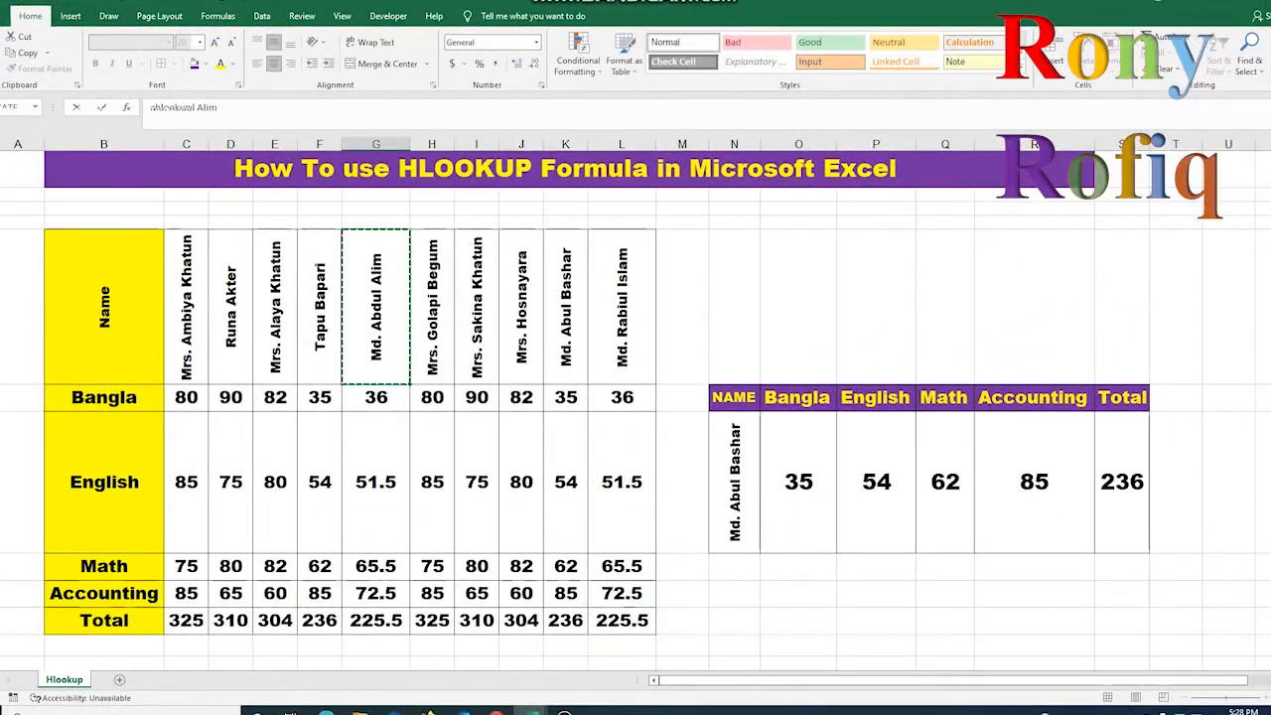
# - Paste the name copied from G5 into N7 and clear the lookup results in O7:S7
pyautogui.click(735, 481)
pyautogui.rightClick(735, 481)
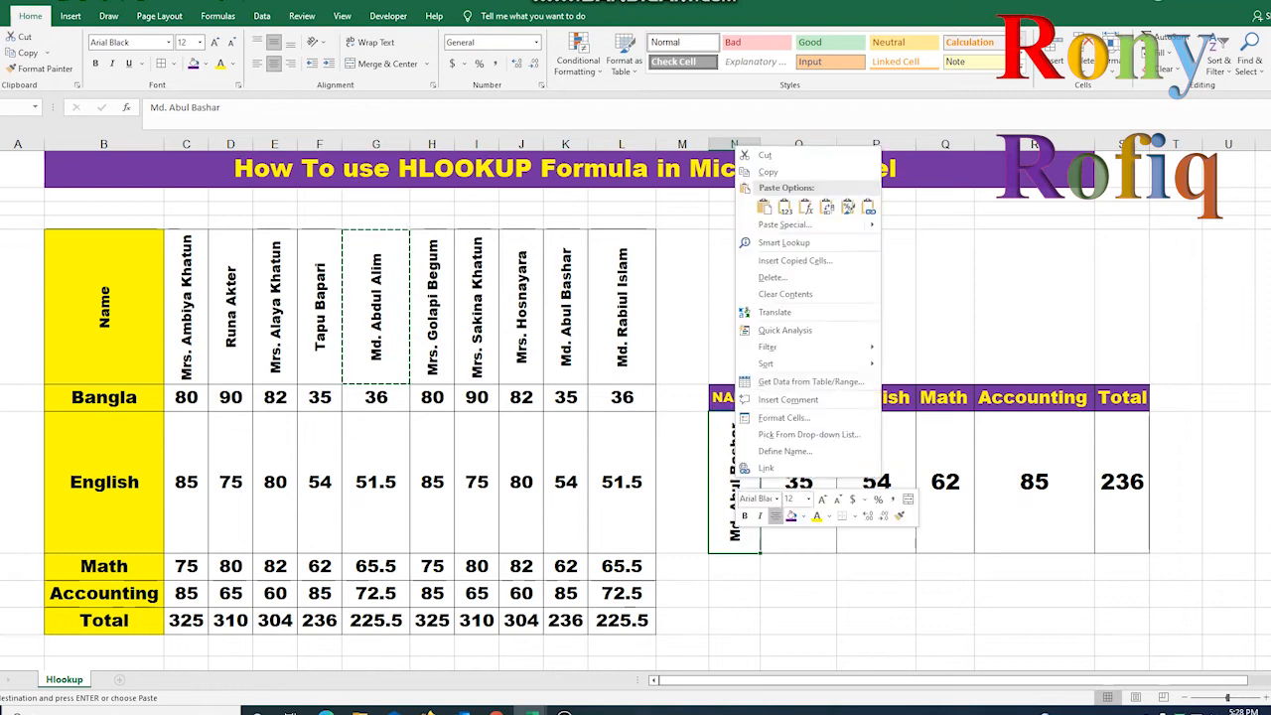
pyautogui.click(764, 206)
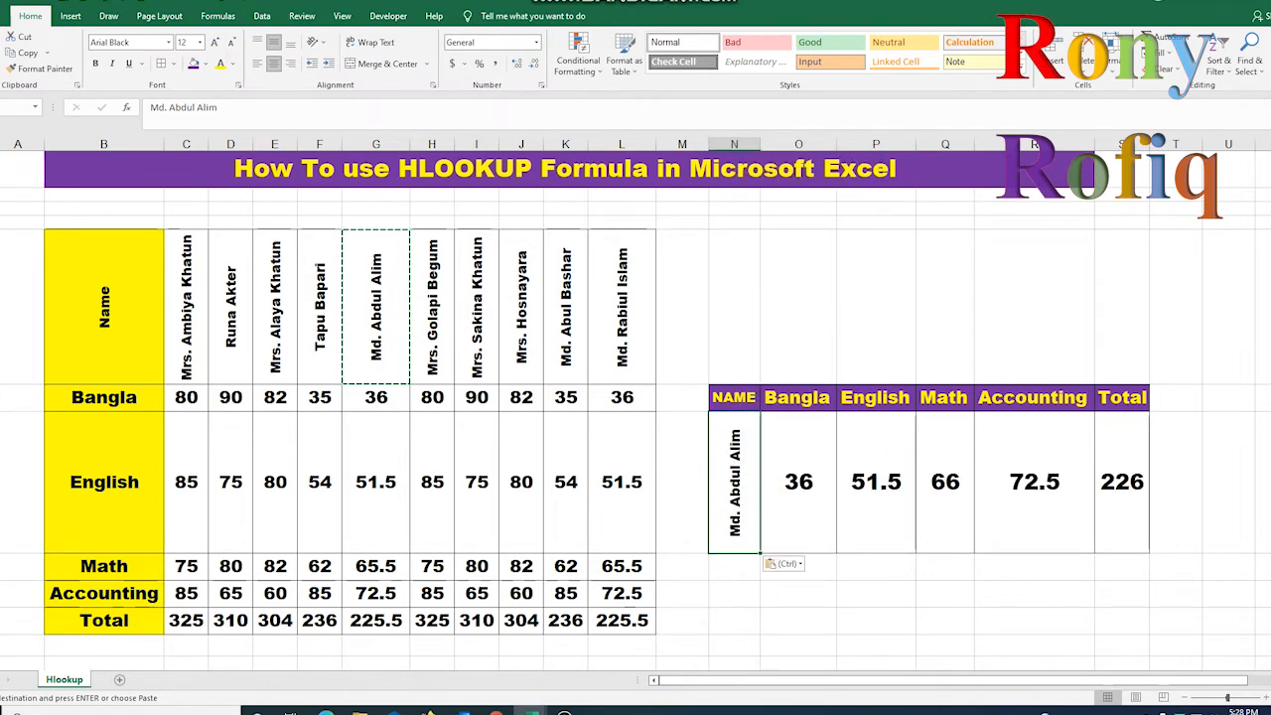
pyautogui.moveTo(799, 481); pyautogui.dragTo(1122, 481)
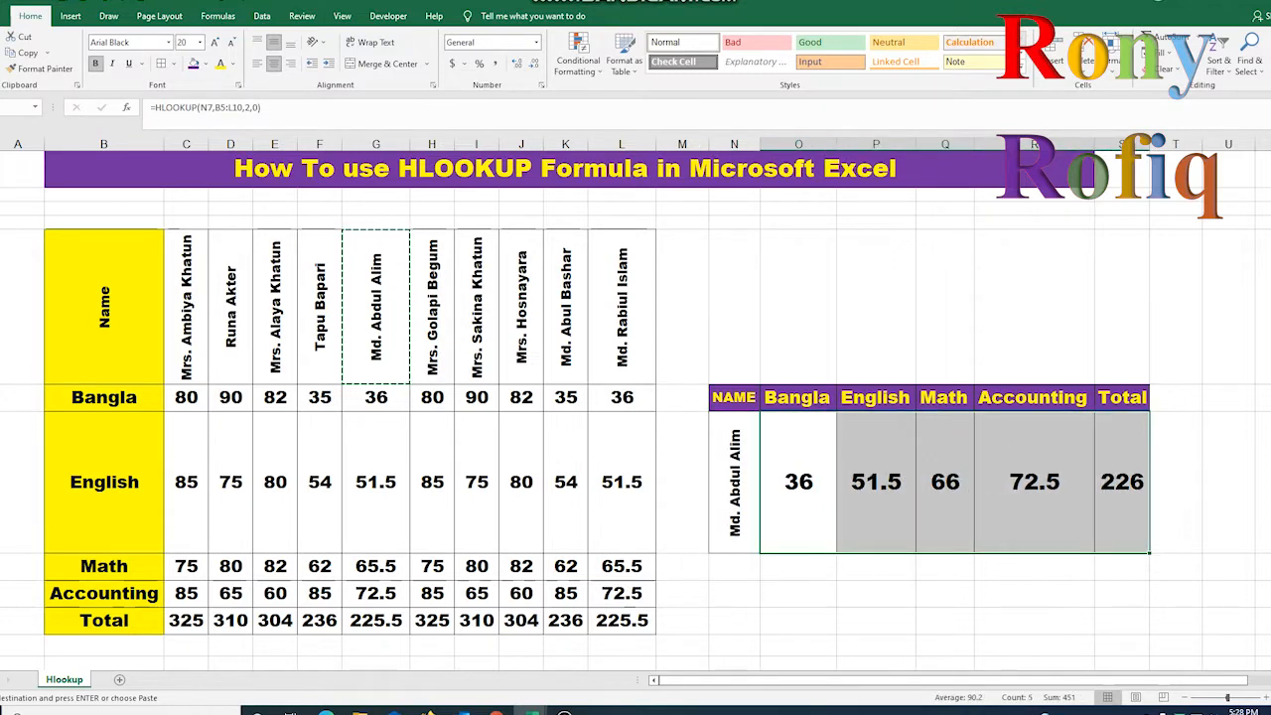
pyautogui.press('Delete')
# - Begin an HLOOKUP formula in the Bangla cell O7 with N7 as the lookup value
pyautogui.click(798, 482)
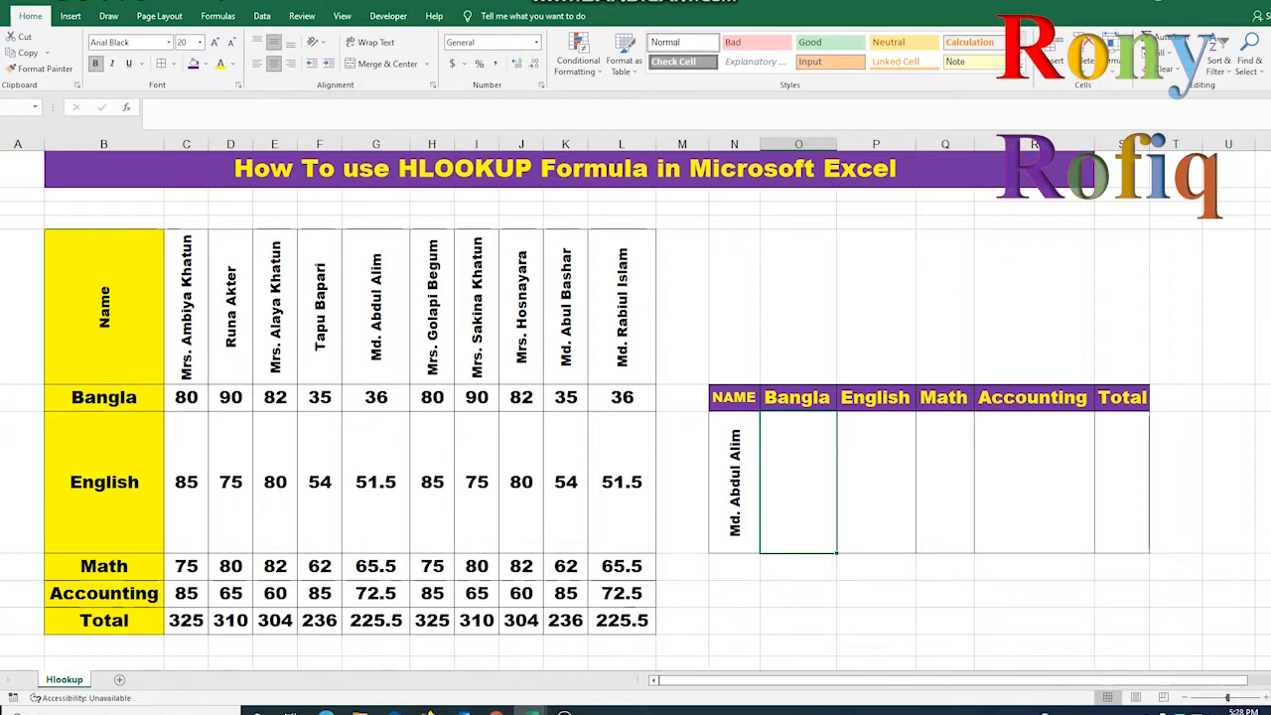
pyautogui.write('=hlook')
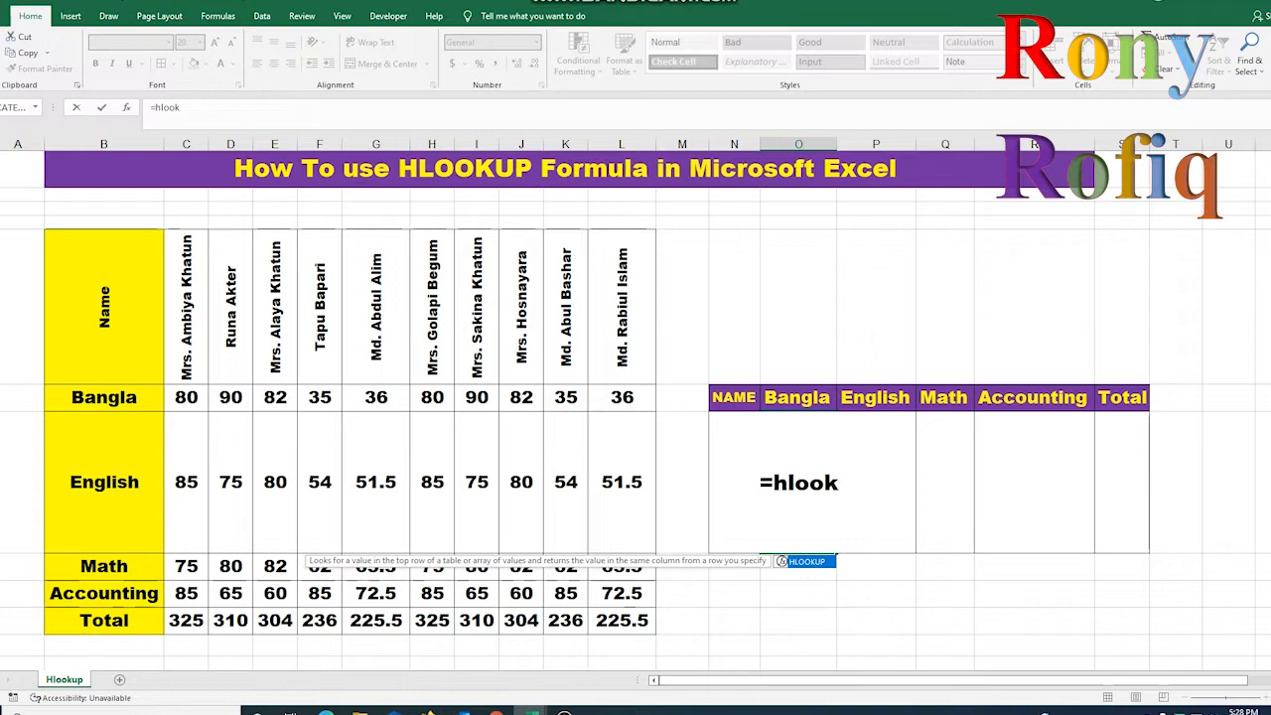
pyautogui.write('up')
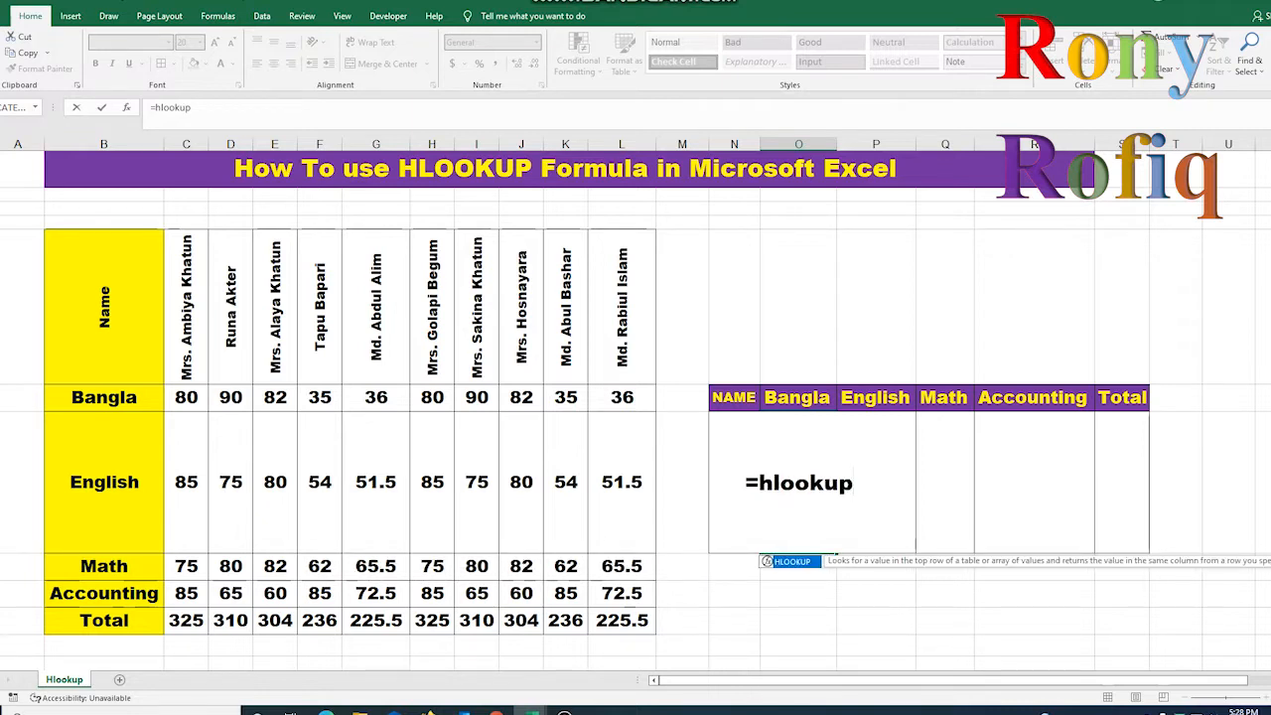
pyautogui.write('(')
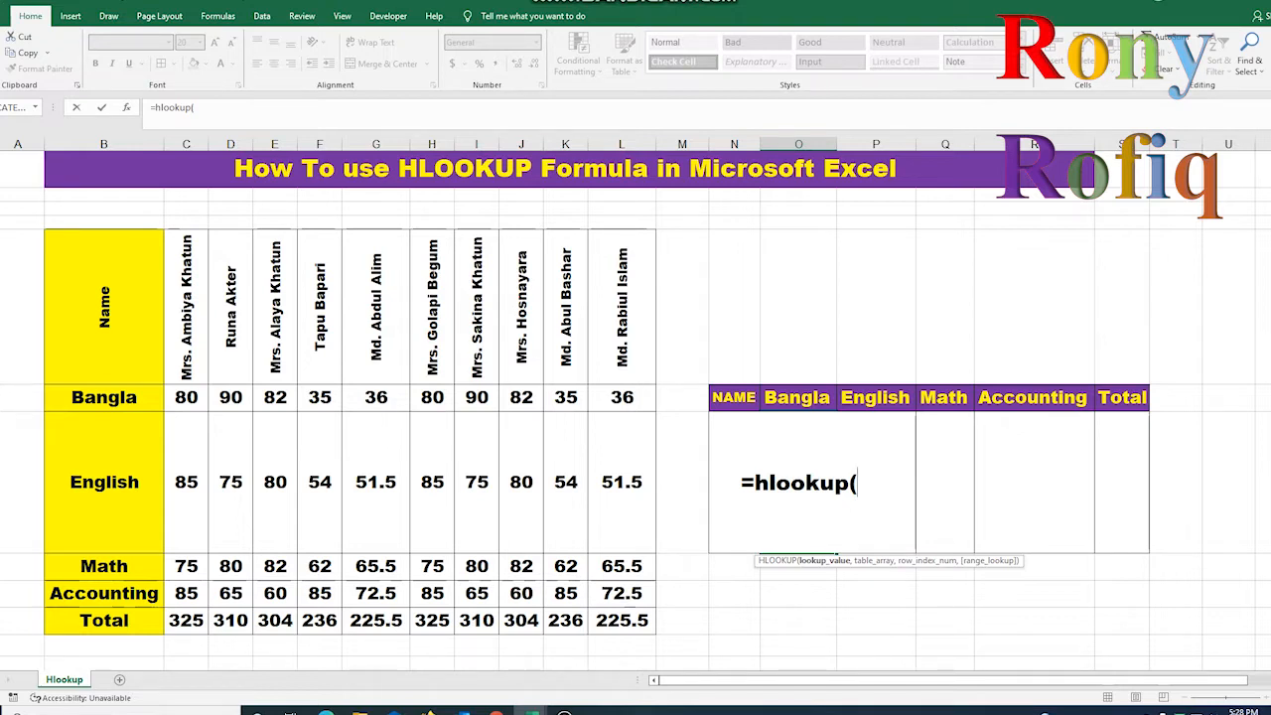
pyautogui.click(735, 481)
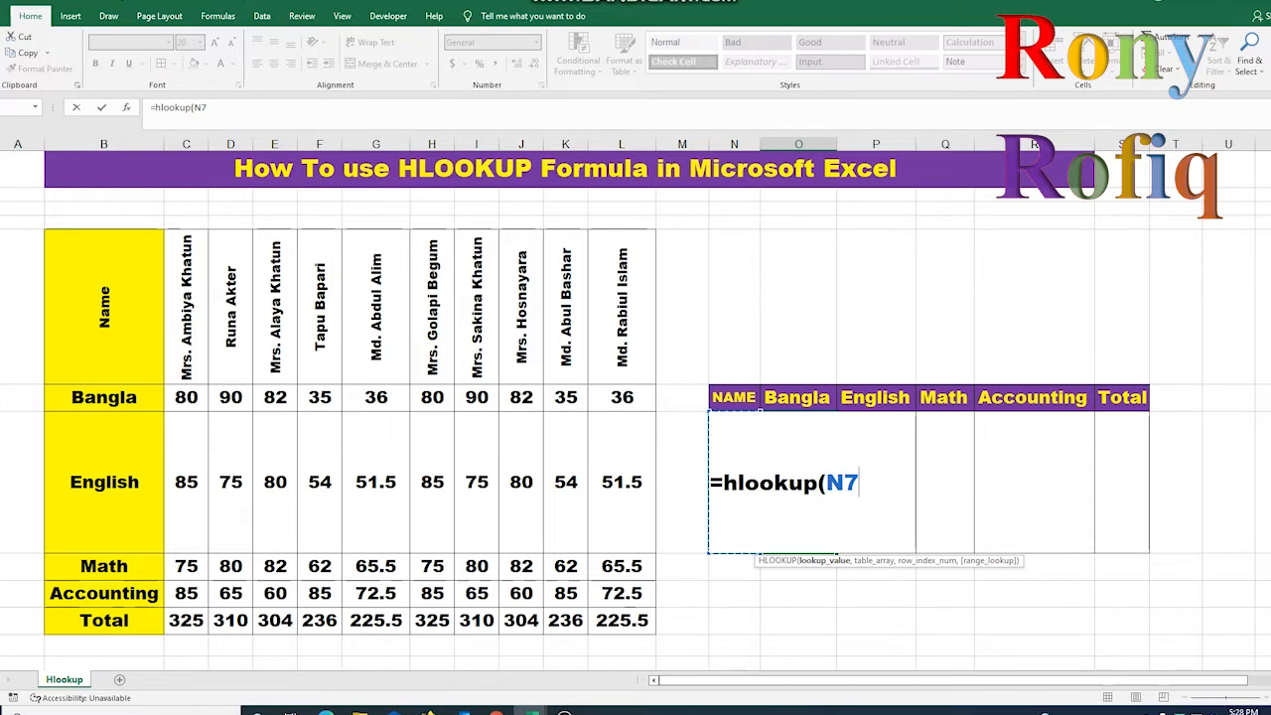
pyautogui.write(',')
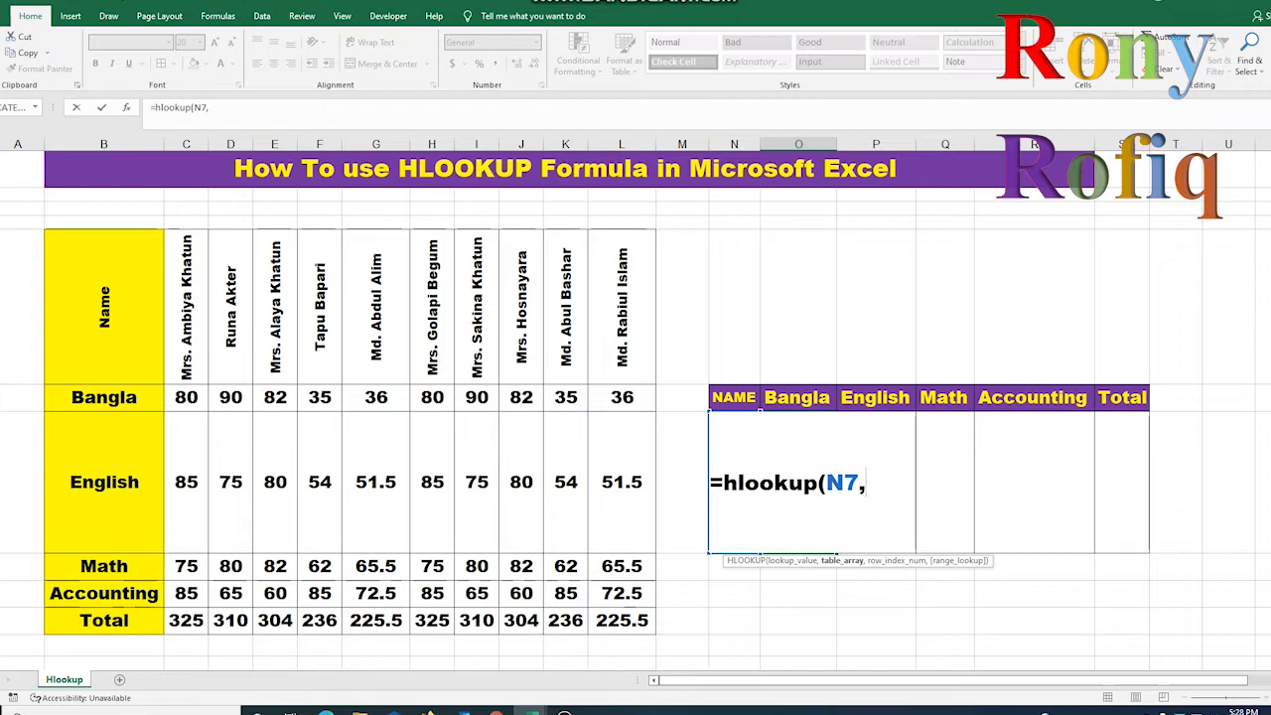
# - Complete the Bangla HLOOKUP formula with table array B5:L10, row index 2 and range lookup 0, and check it against the source mark
pyautogui.moveTo(103, 298); pyautogui.dragTo(622, 619)
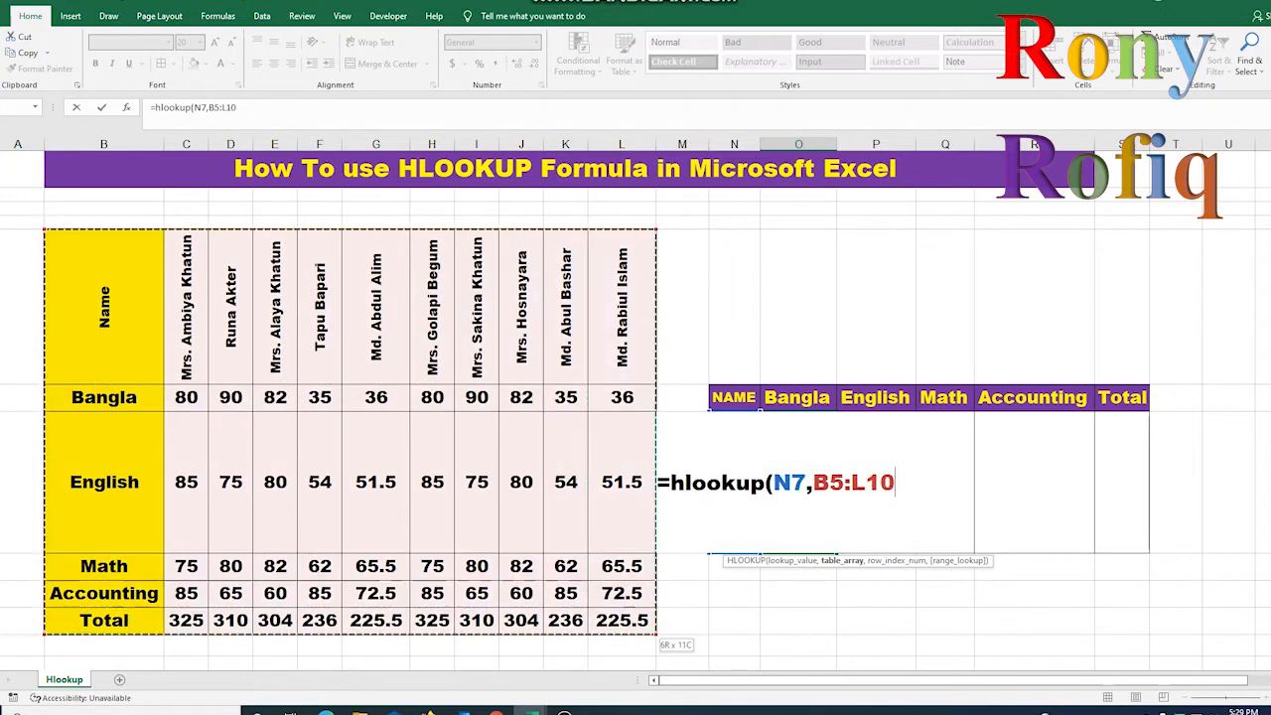
pyautogui.write(',')
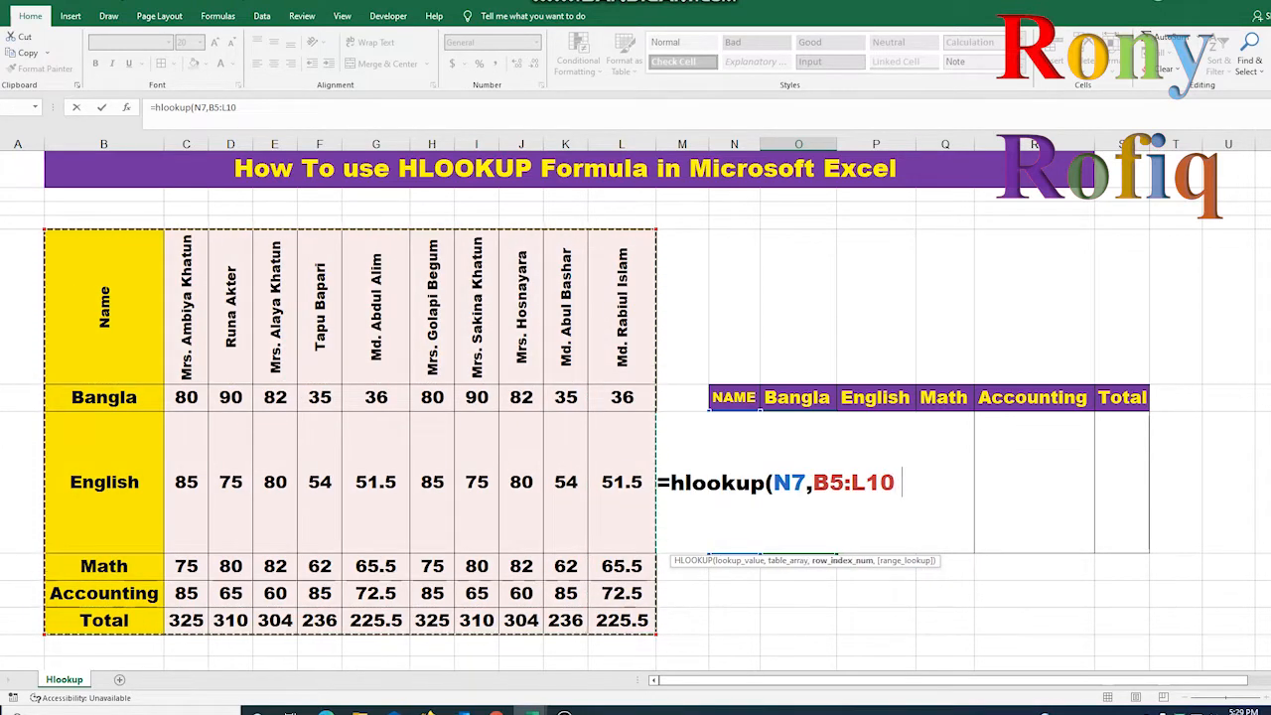
pyautogui.write(',')
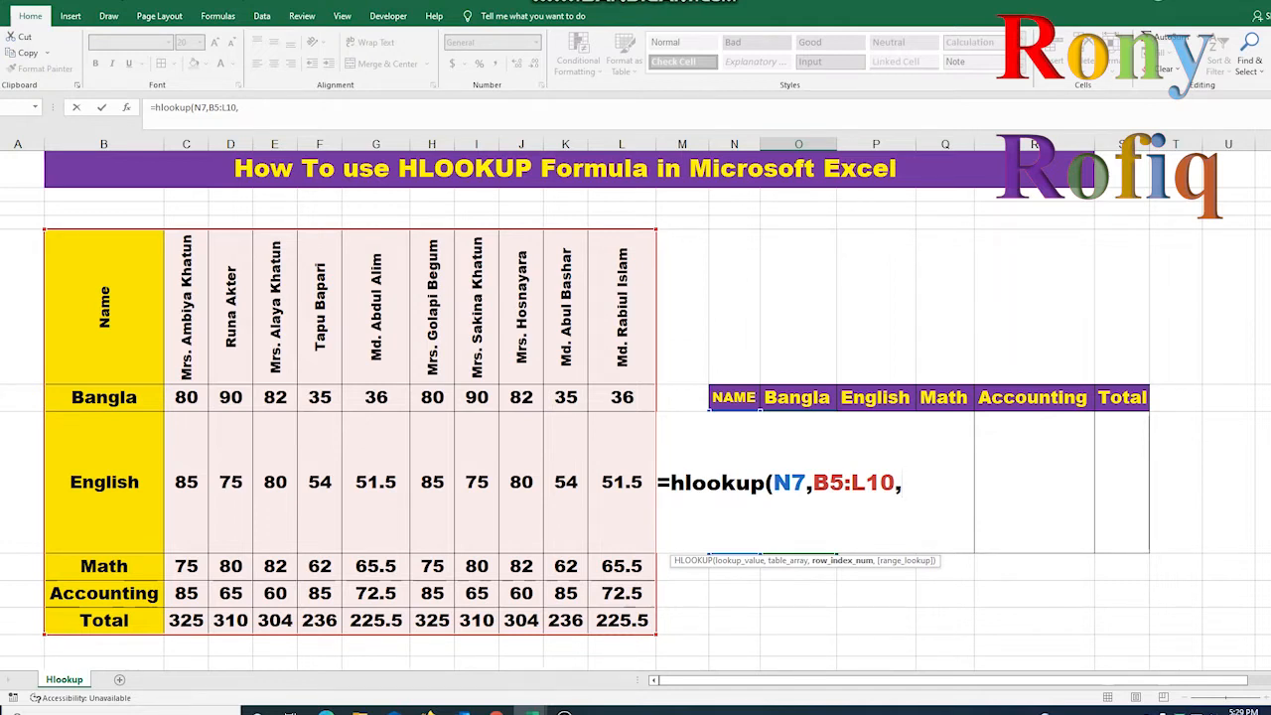
pyautogui.write('2')
pyautogui.write(',')
pyautogui.write('0')
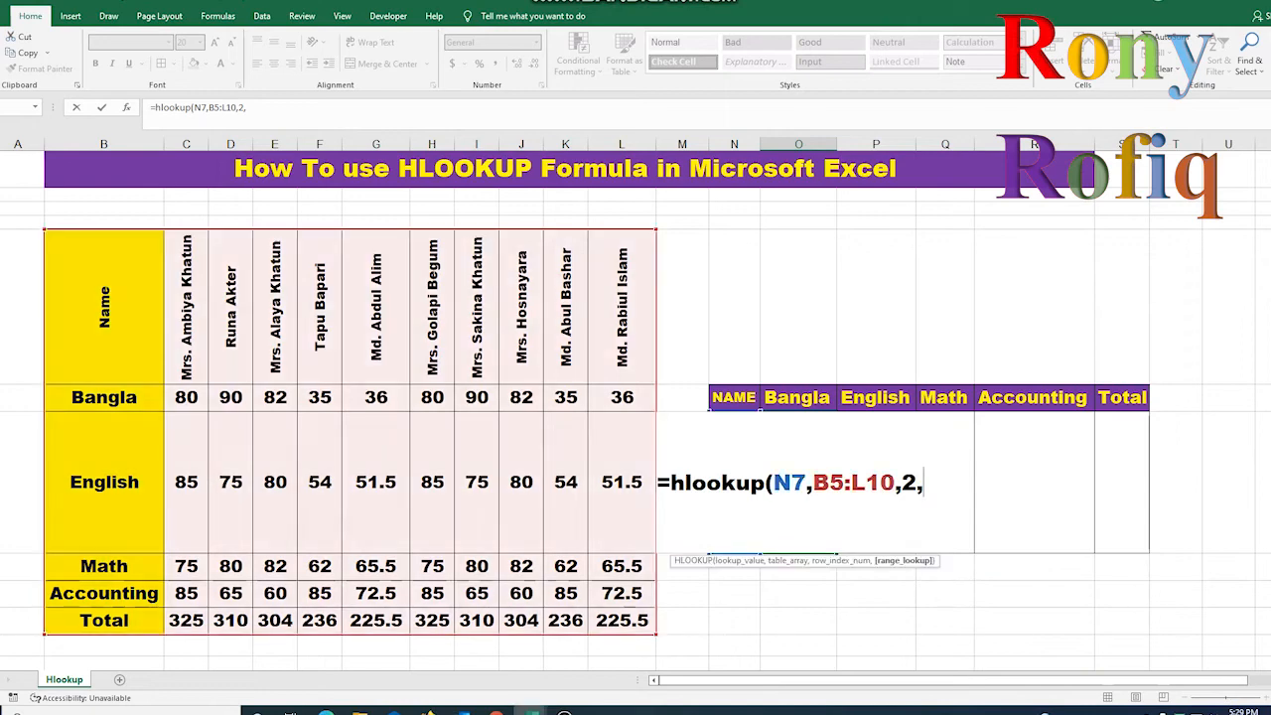
pyautogui.write('0')
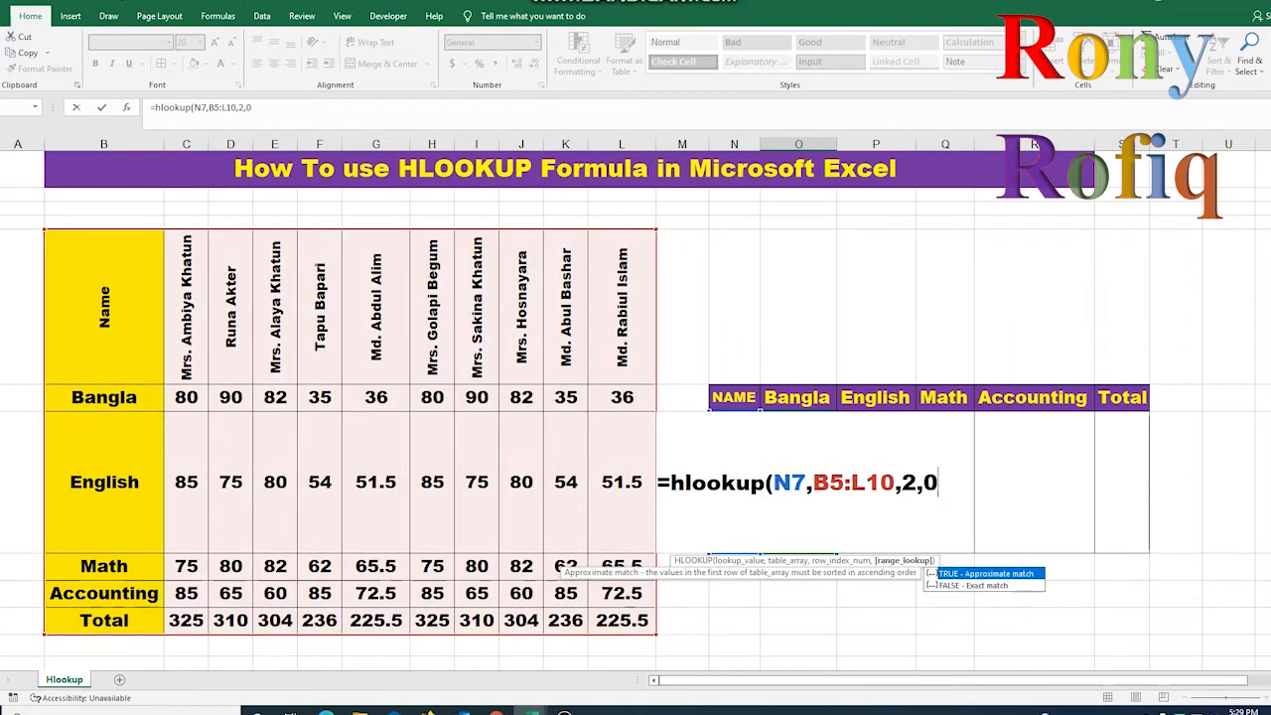
pyautogui.write(')')
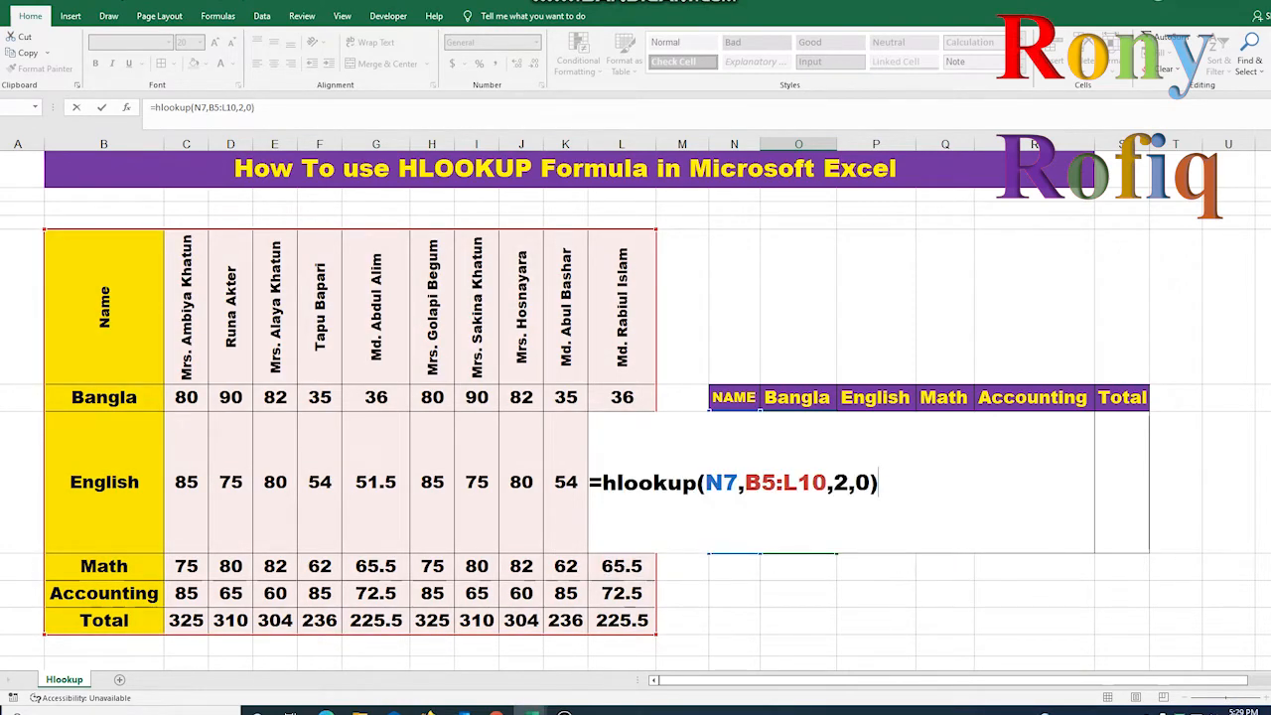
pyautogui.press('Return')
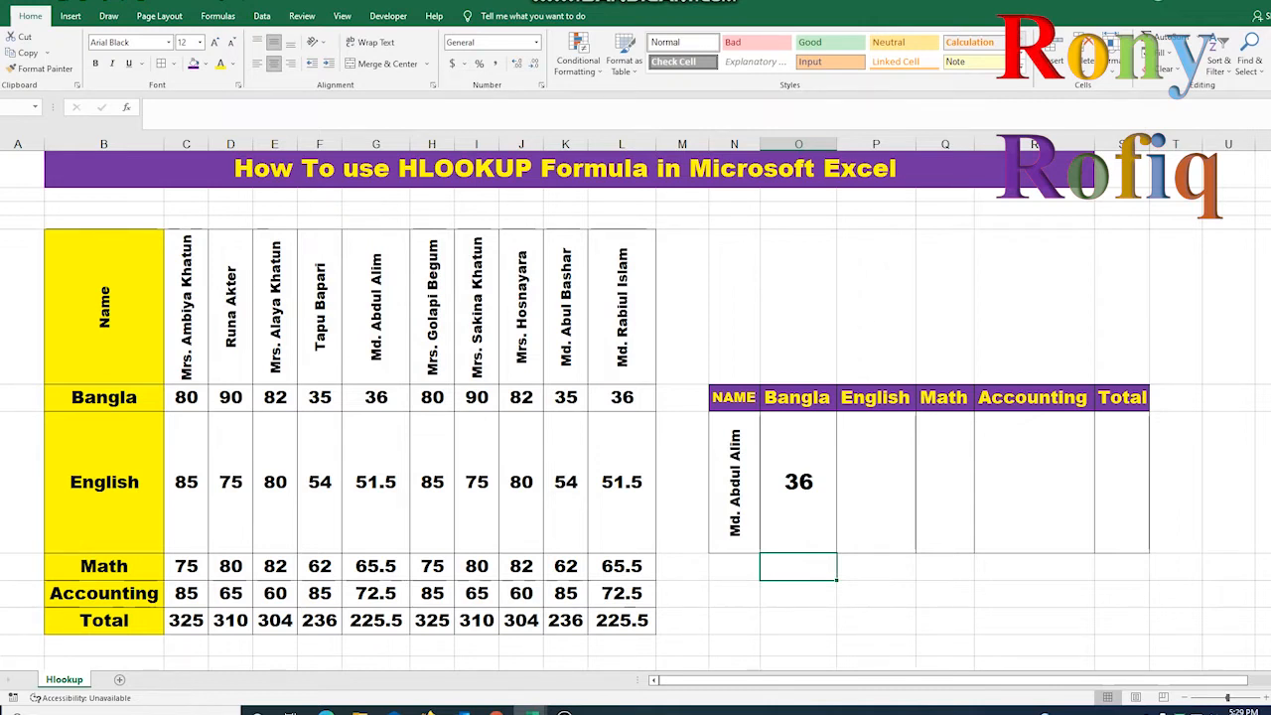
pyautogui.click(375, 397)
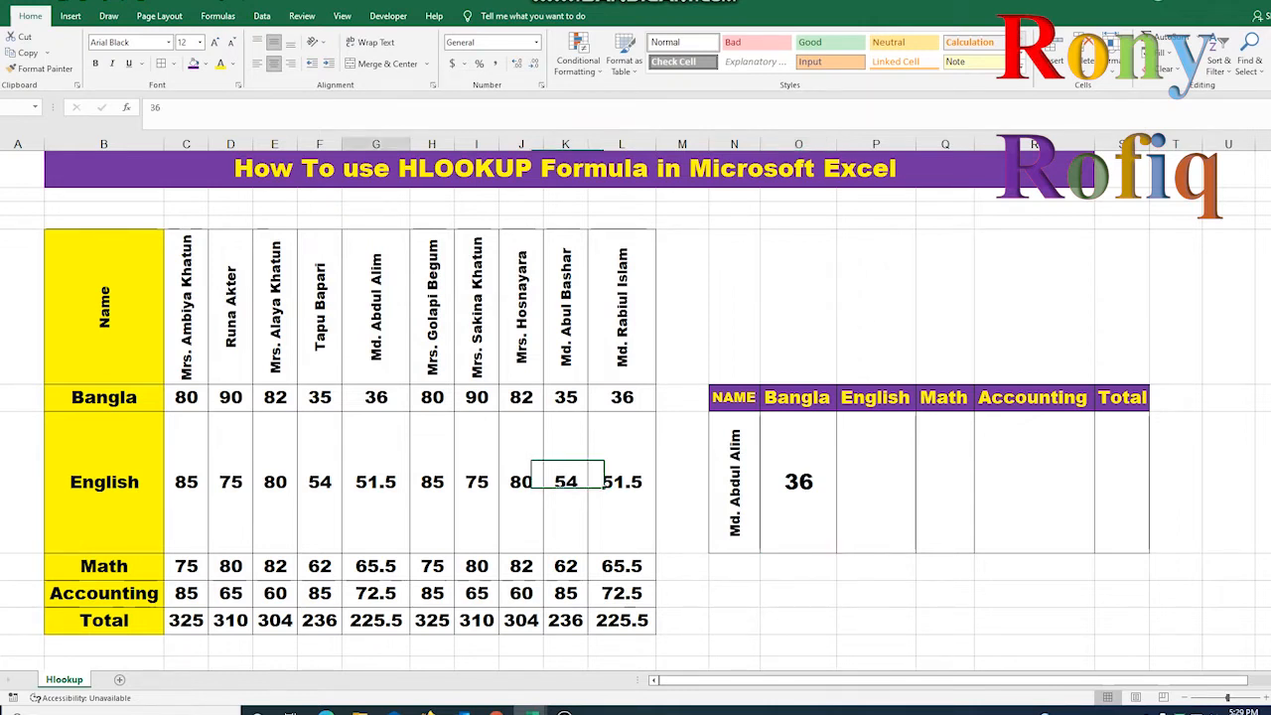
pyautogui.click(799, 481)
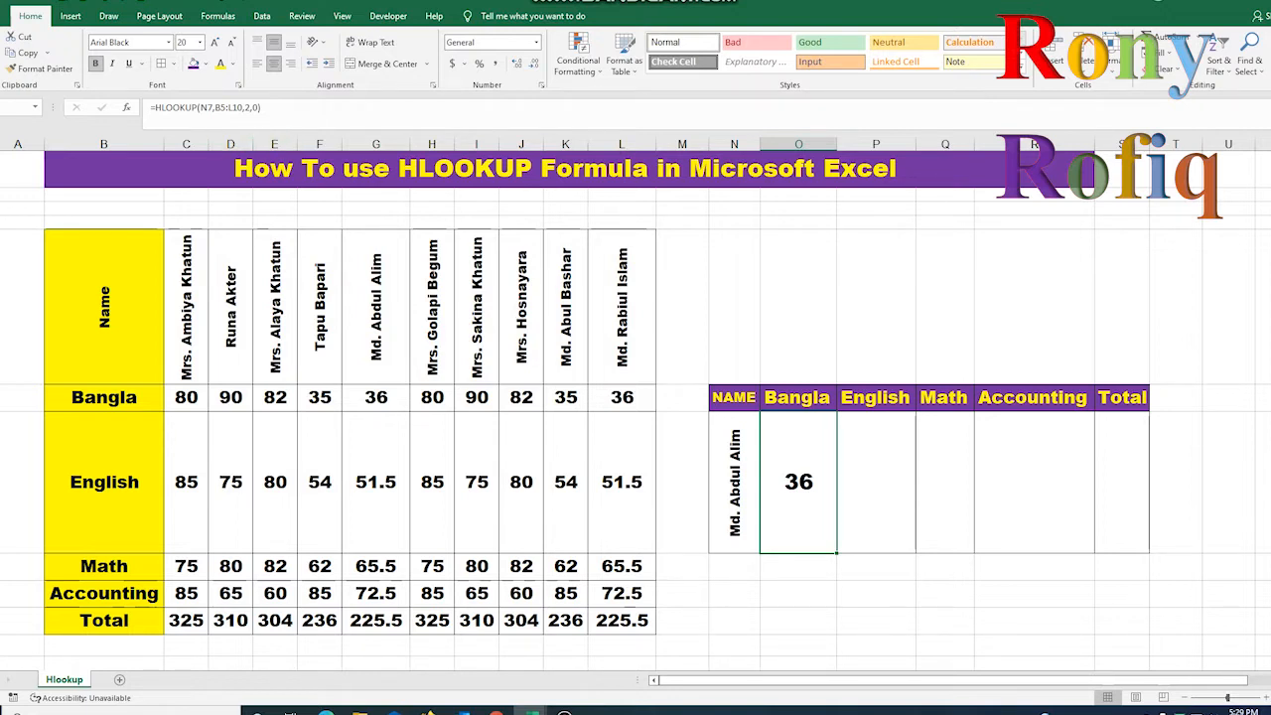
# - Begin an HLOOKUP formula in the English cell P7 with N7 as the lookup value
pyautogui.click(876, 481)
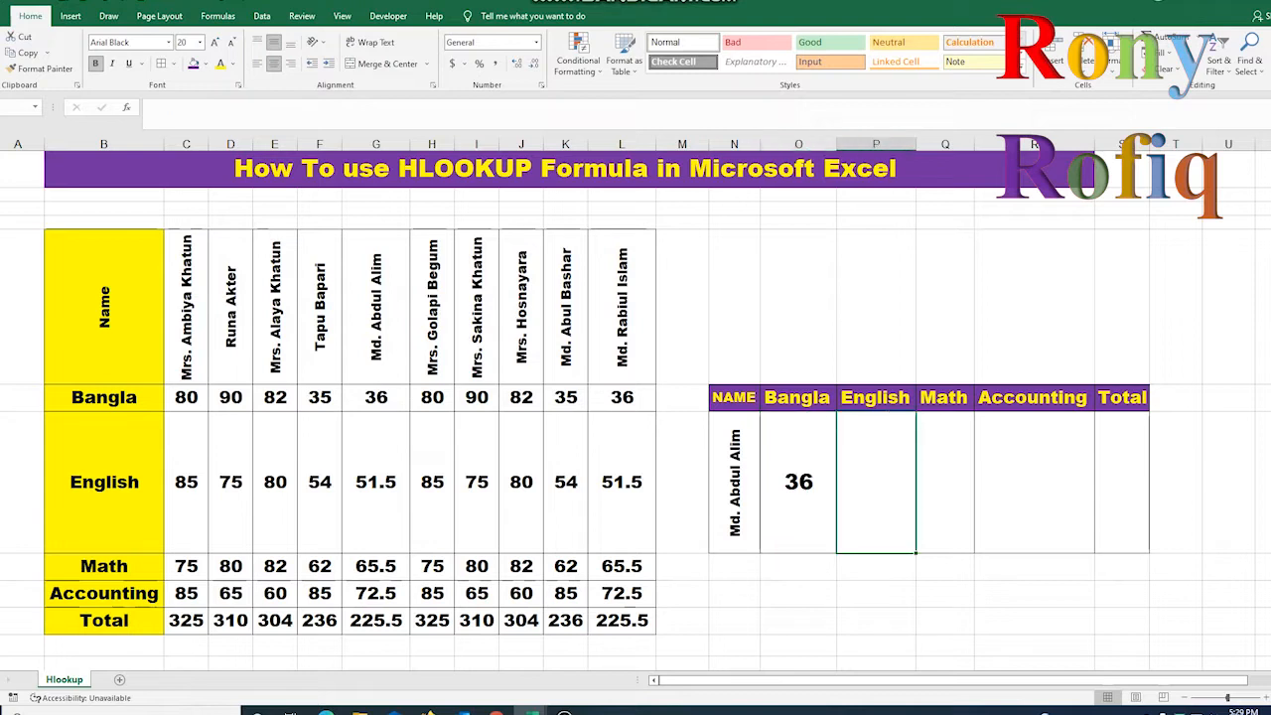
pyautogui.press('F2')
pyautogui.write('=')
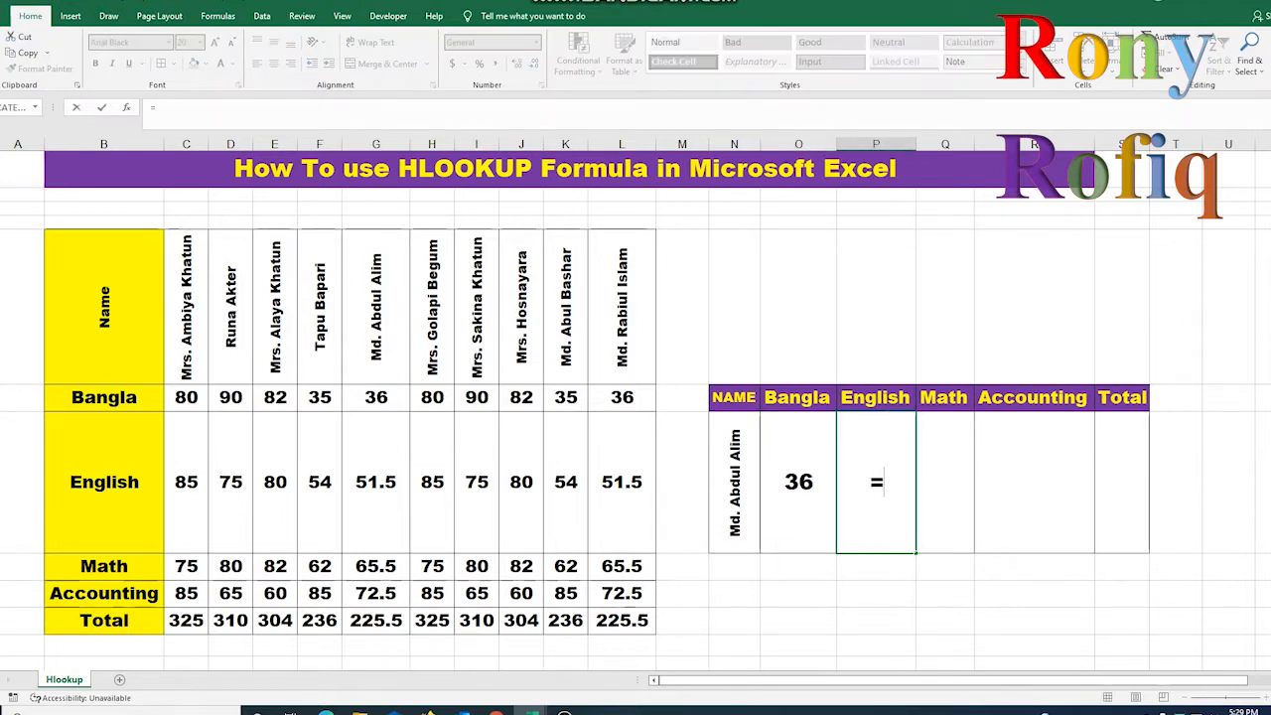
pyautogui.write('hl')
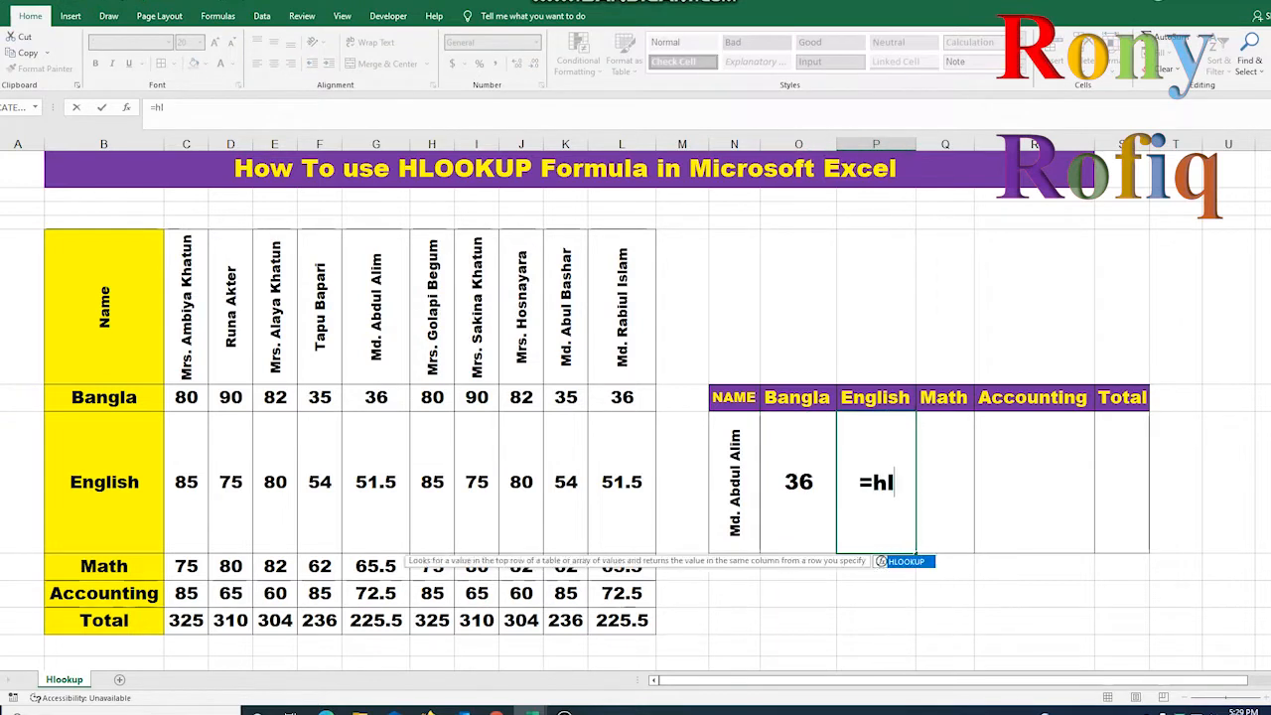
pyautogui.write('ookup')
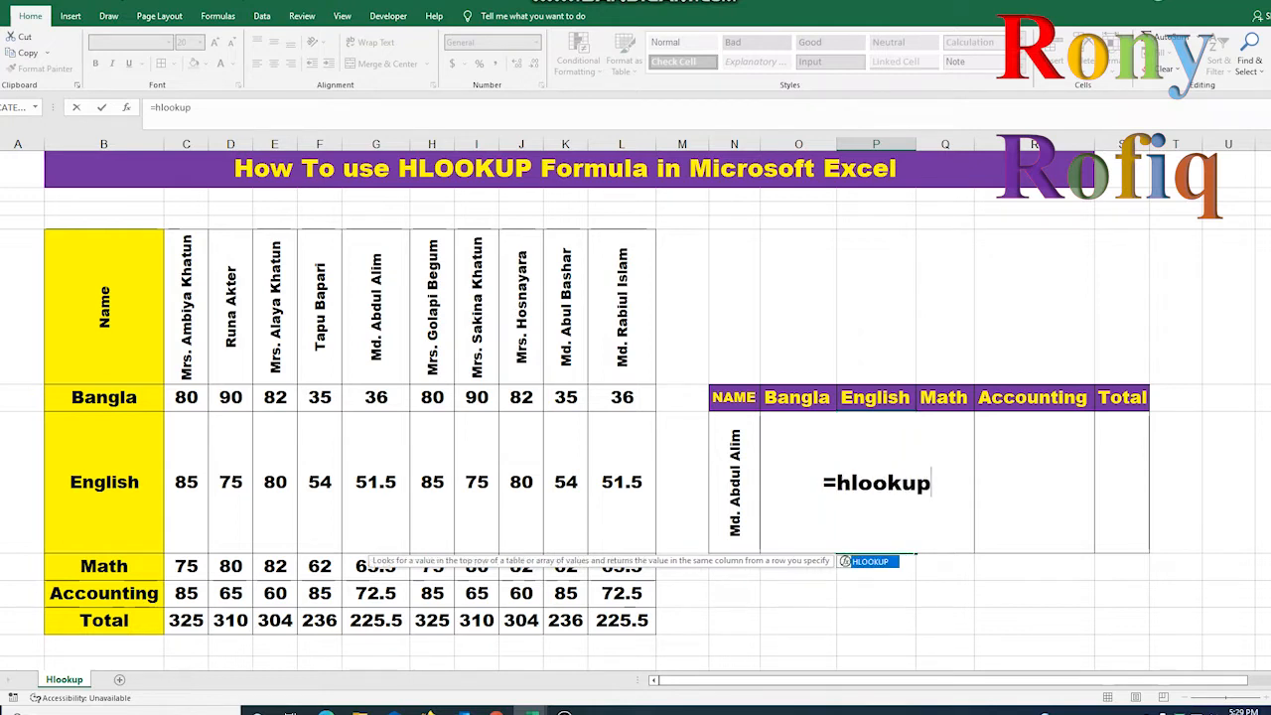
pyautogui.write('(')
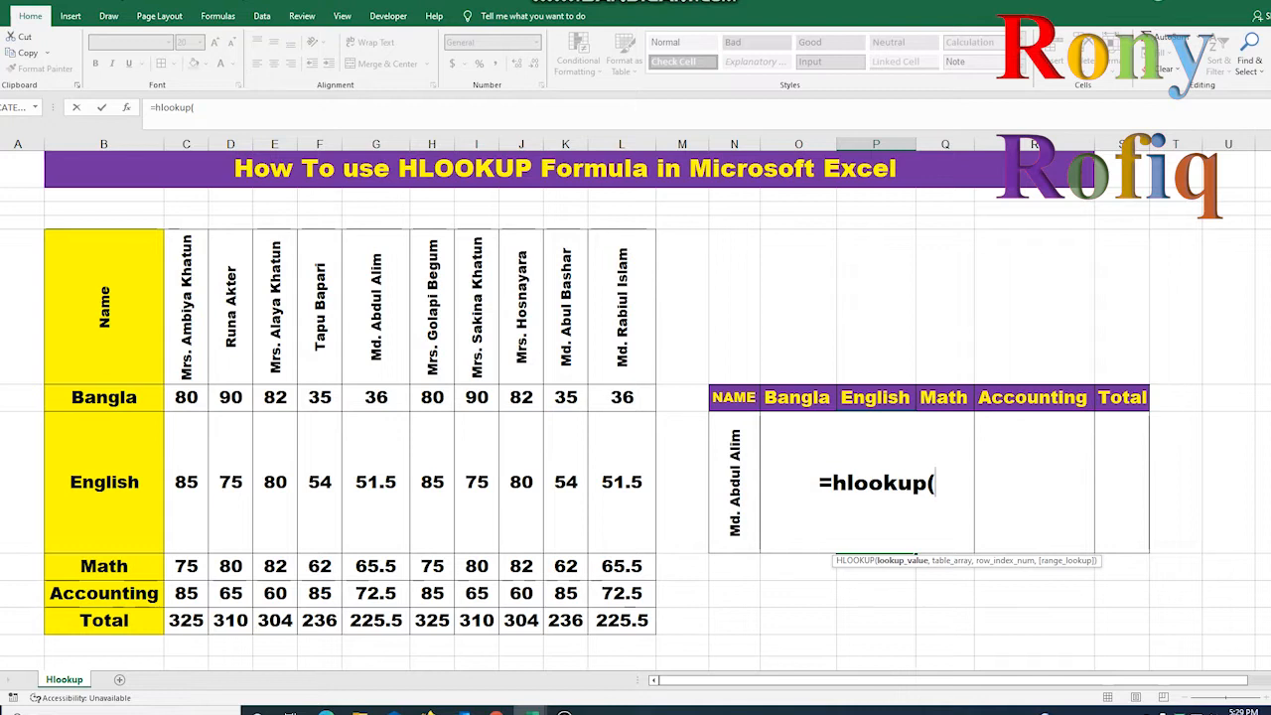
pyautogui.click(734, 482)
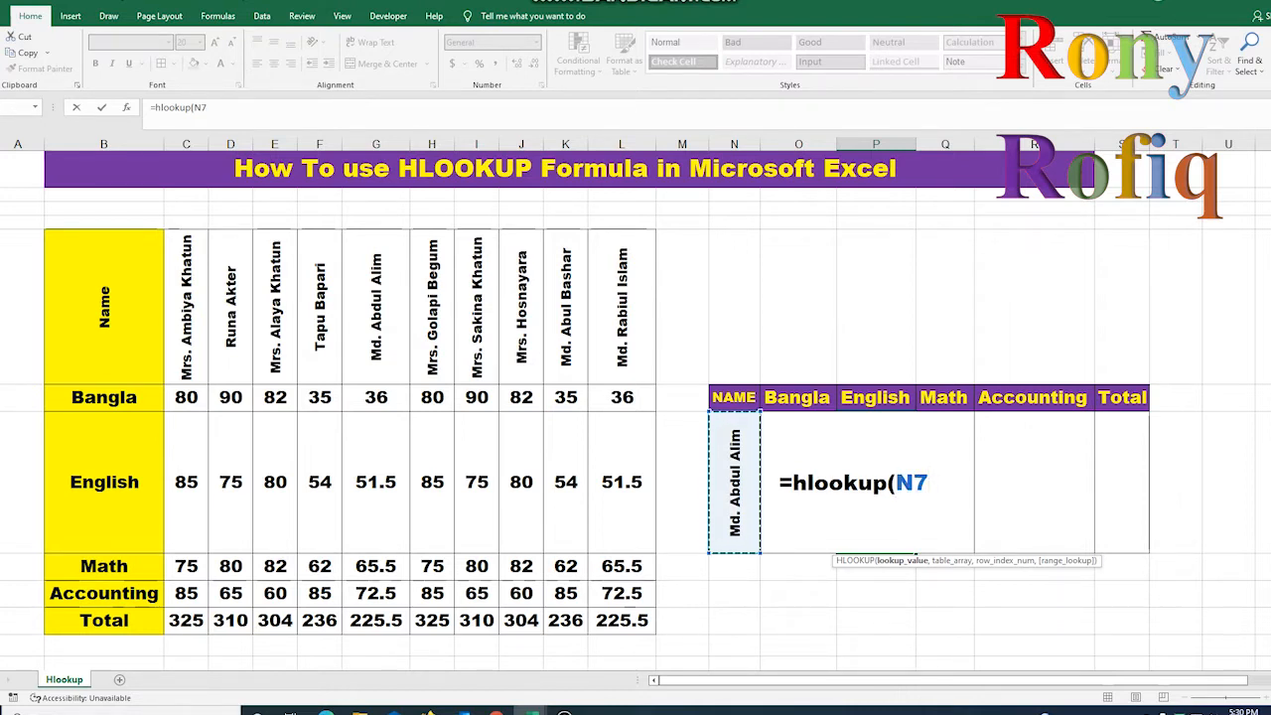
# - Complete the English HLOOKUP formula with table array B5:L10, row index 3 and range lookup 0
pyautogui.write(',')
pyautogui.click(104, 306)
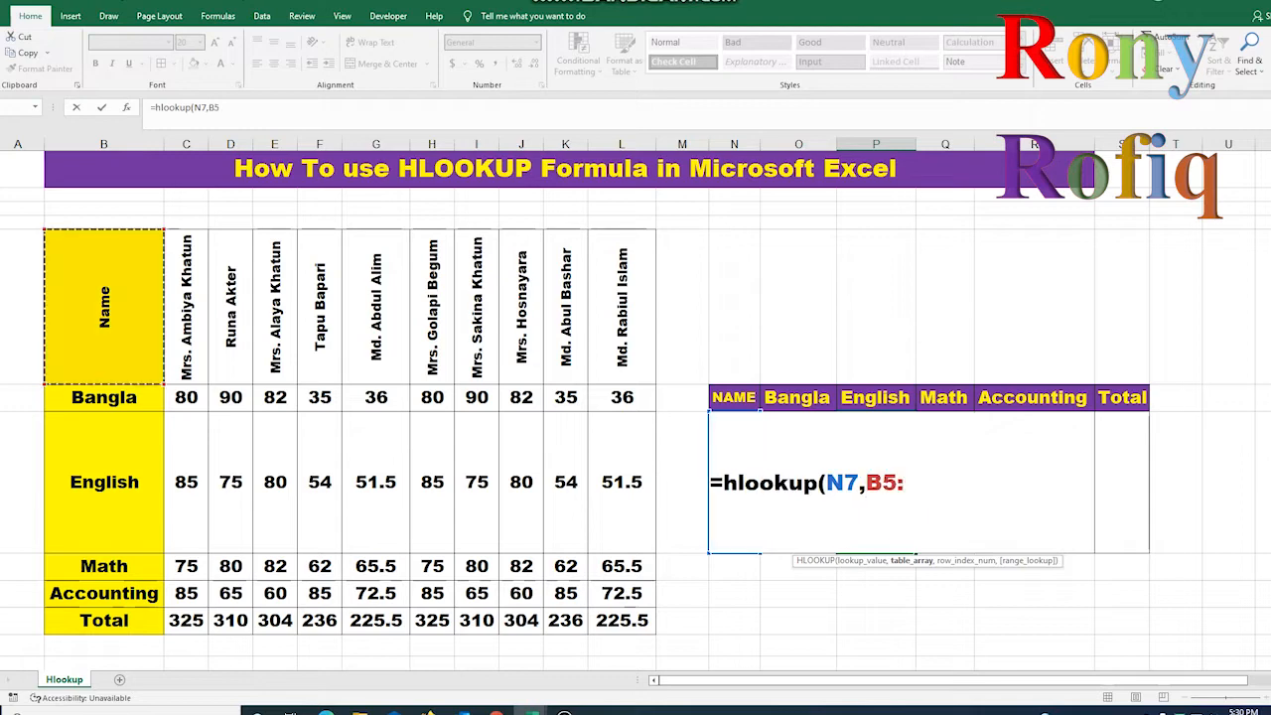
pyautogui.moveTo(103, 306); pyautogui.dragTo(621, 620)
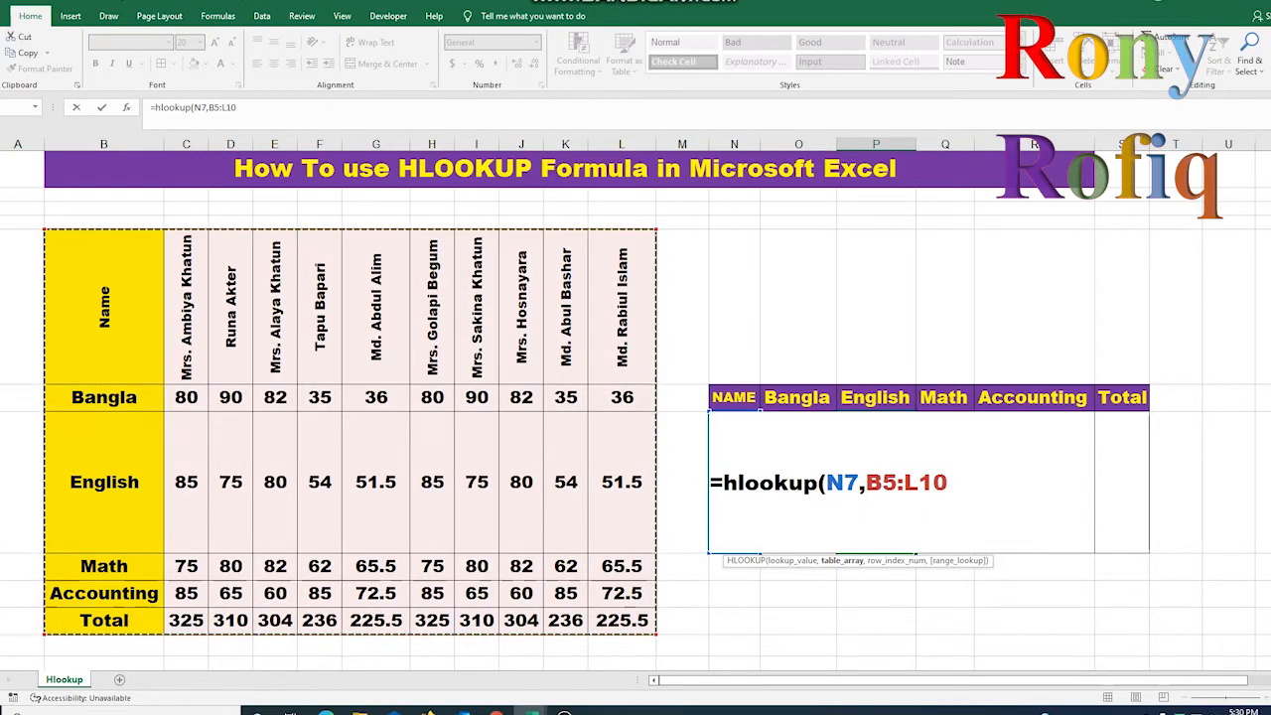
pyautogui.write(',')
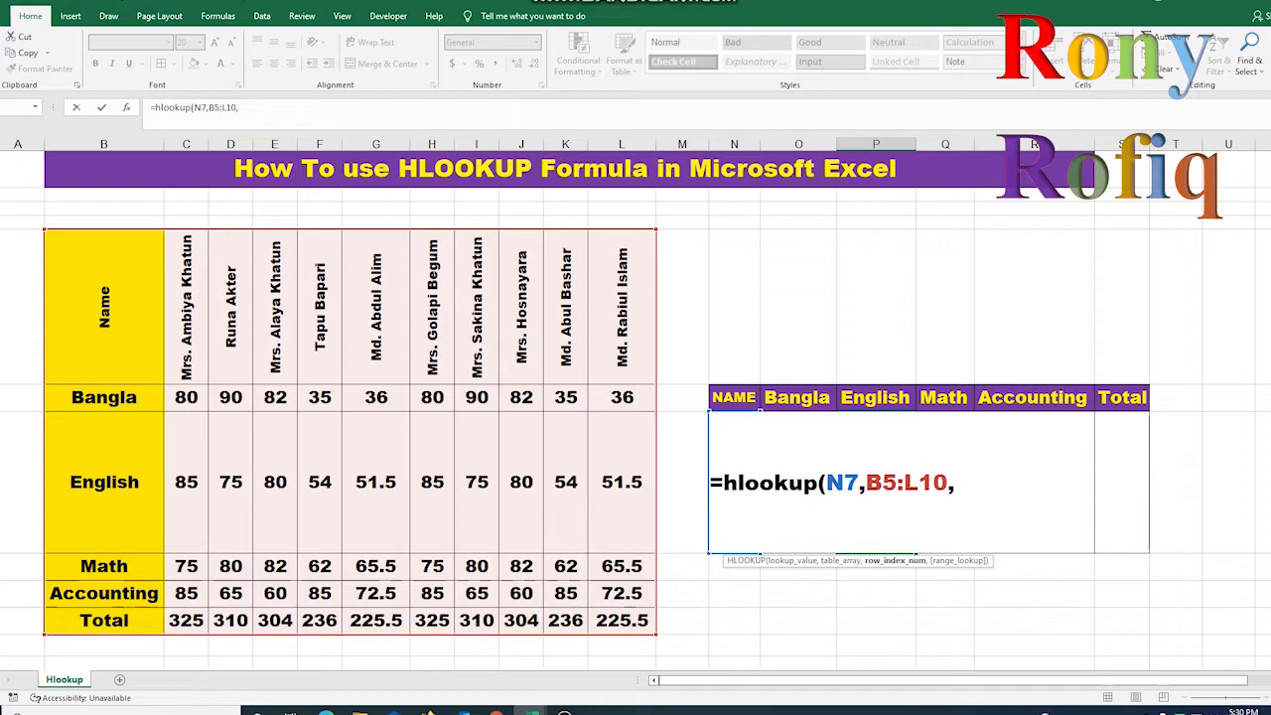
pyautogui.write('3,')
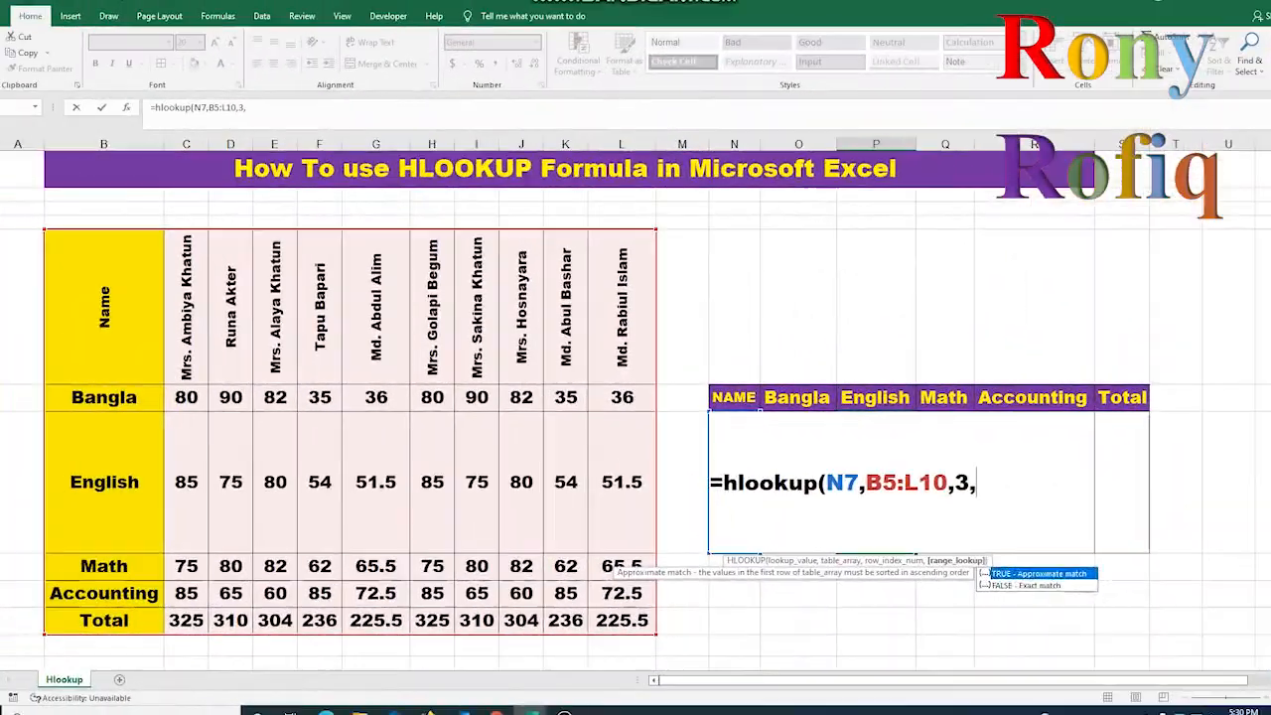
pyautogui.press('Down')
pyautogui.write('0')
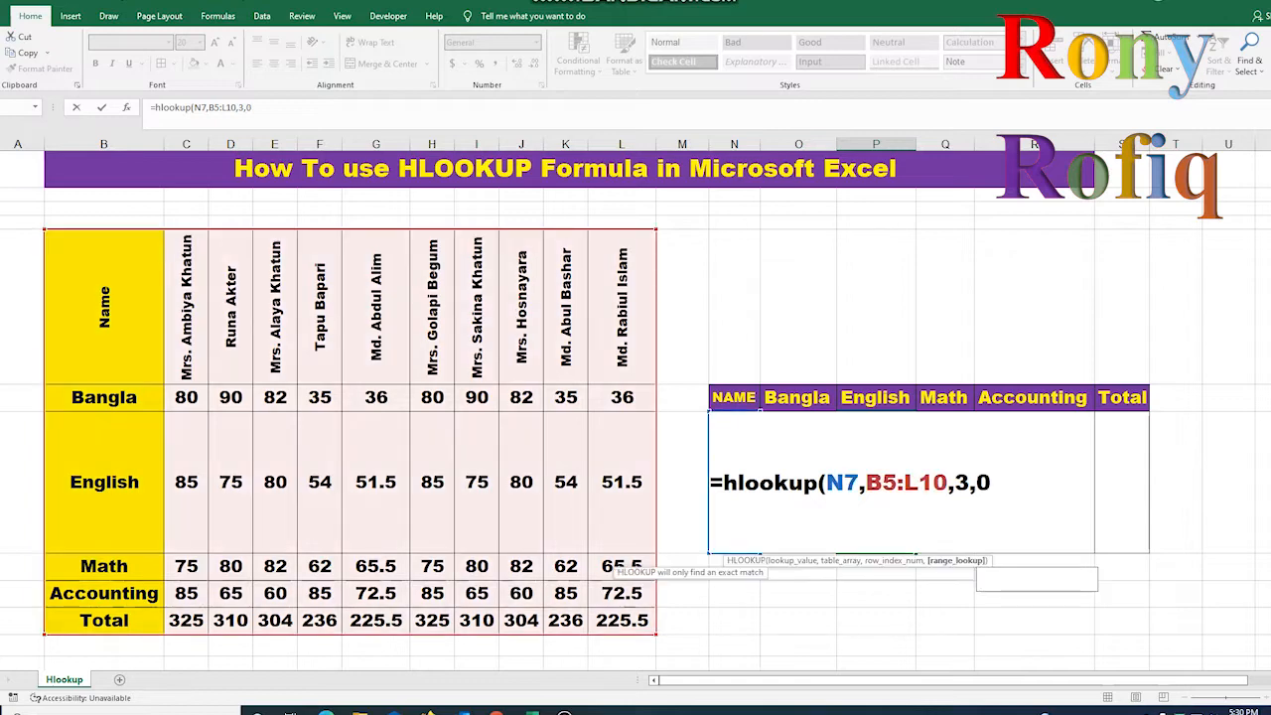
pyautogui.write(')')
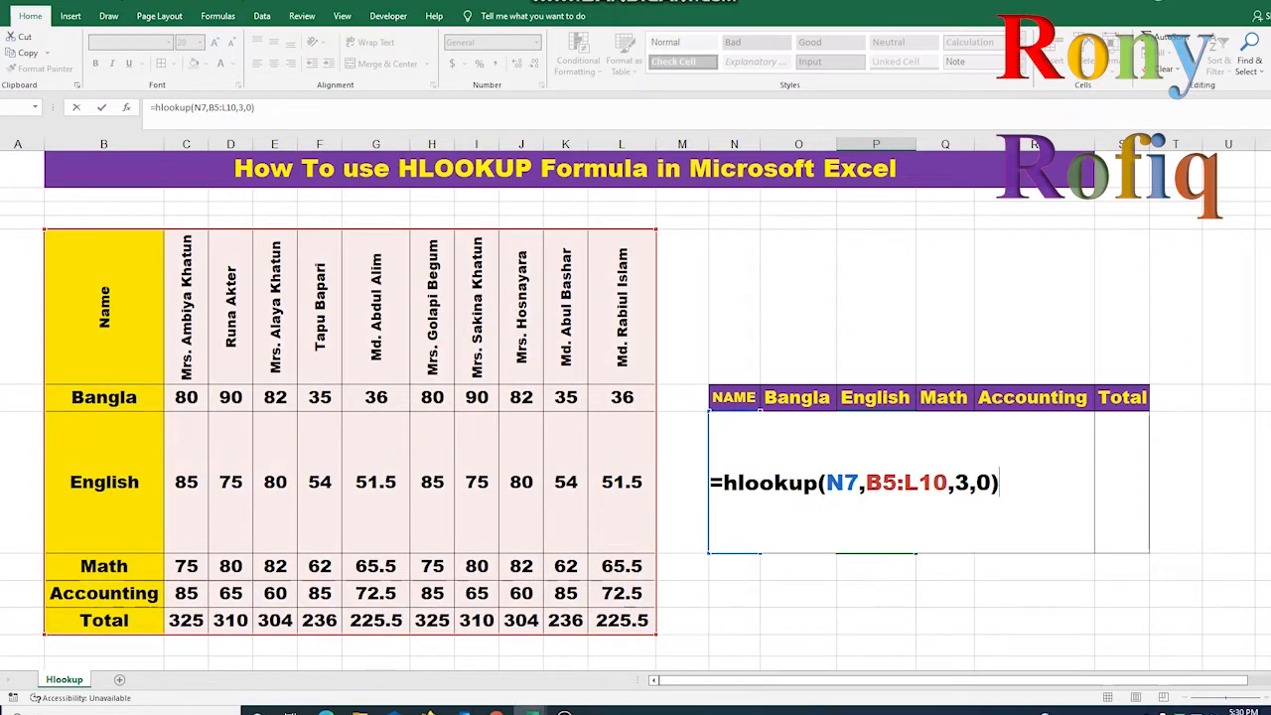
pyautogui.press('Return')
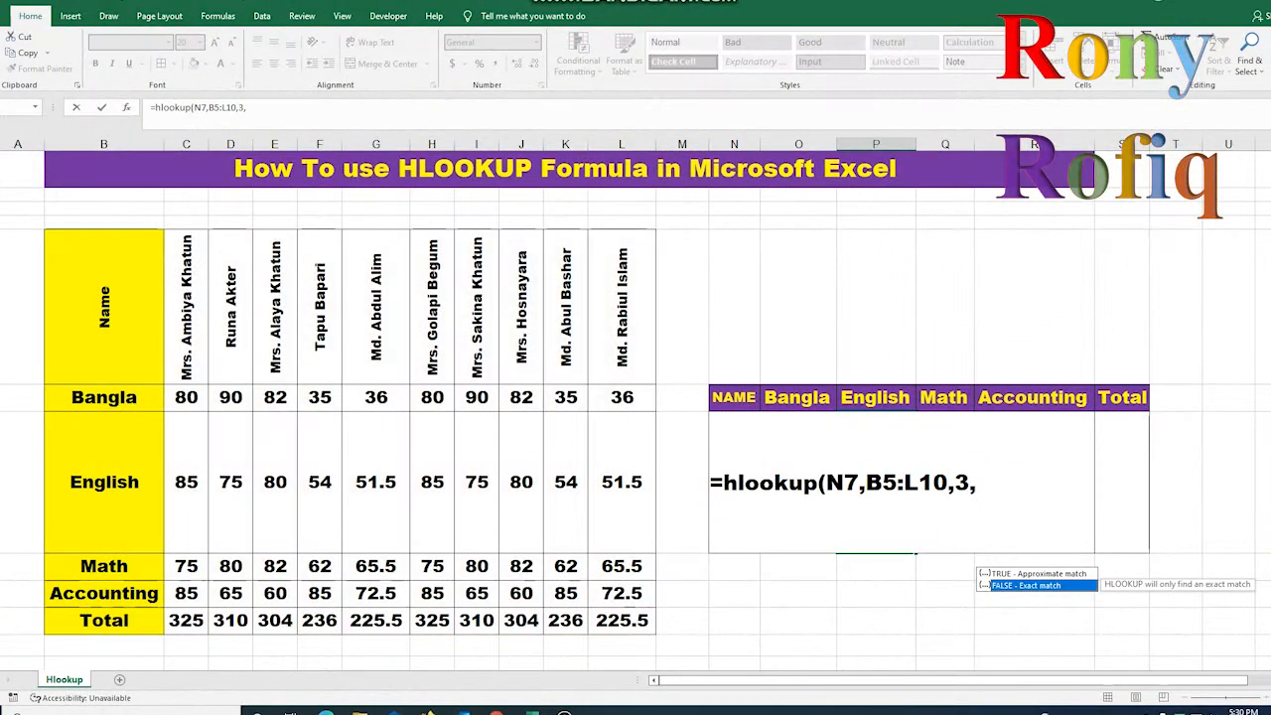
pyautogui.write('0')
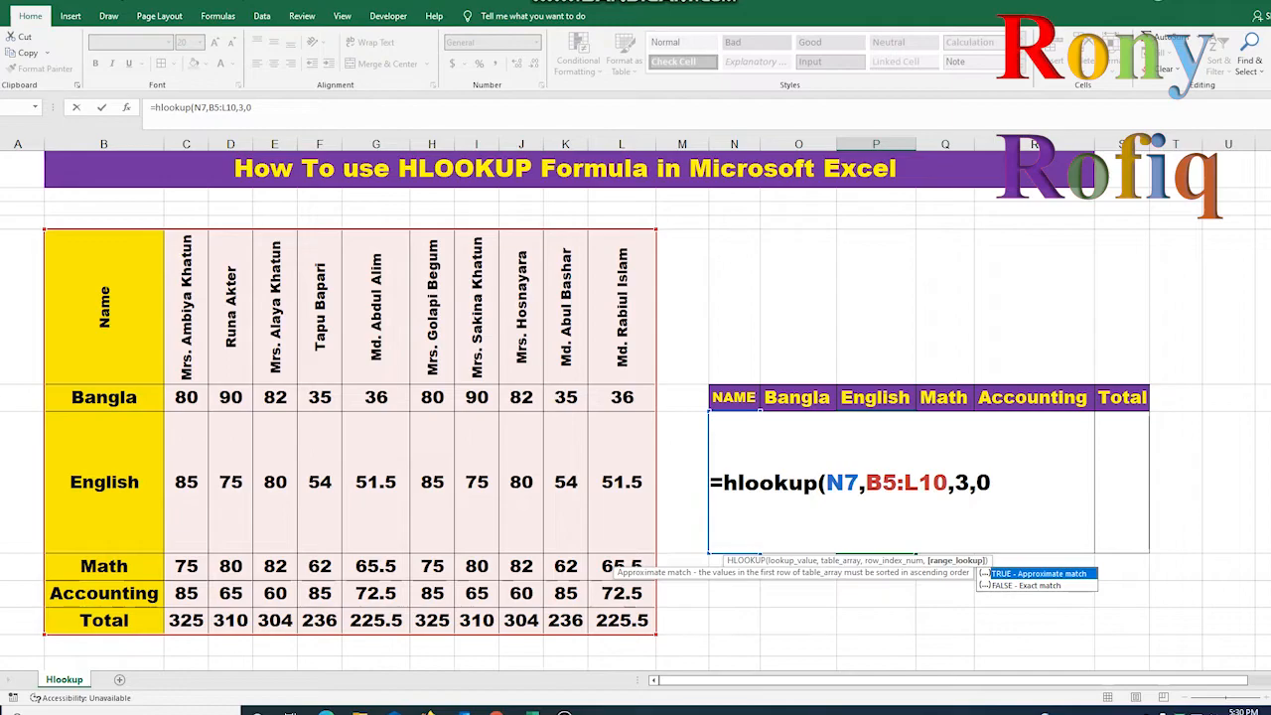
pyautogui.write(')')
pyautogui.press('Return')
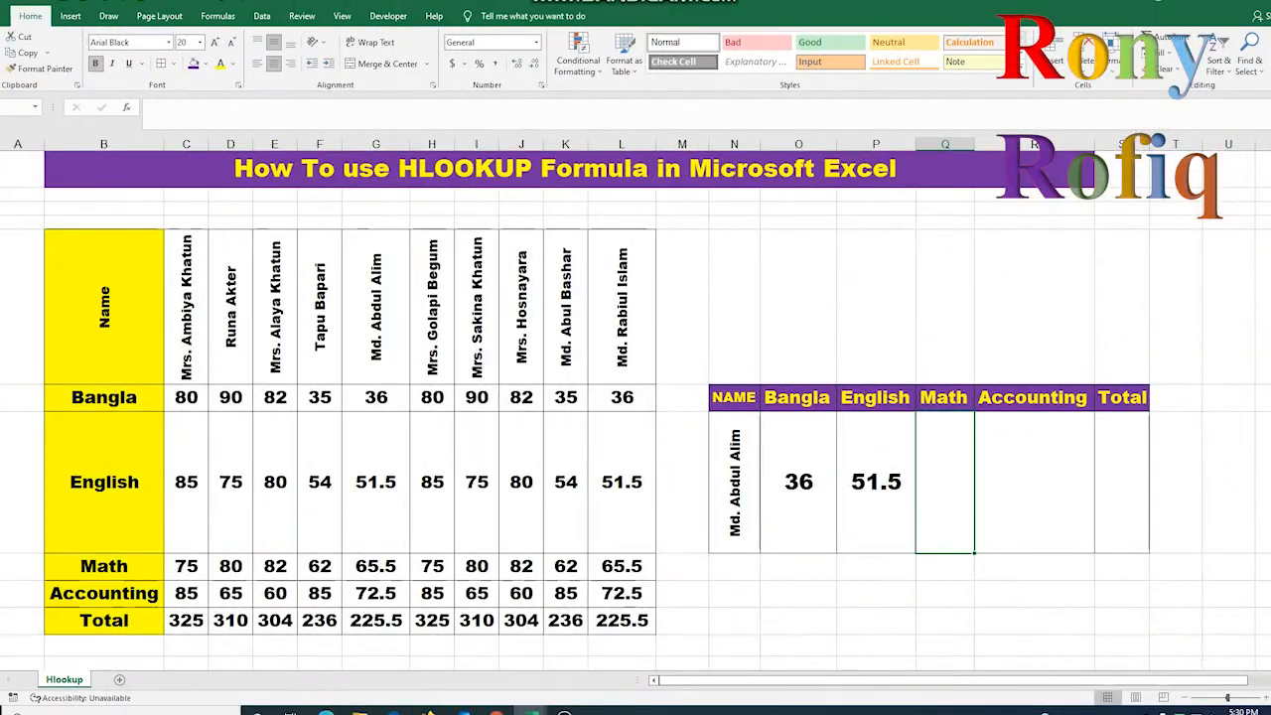
# - Begin an HLOOKUP formula in the Math cell Q7 with N7 as the lookup value
pyautogui.write('=')
pyautogui.write('h')
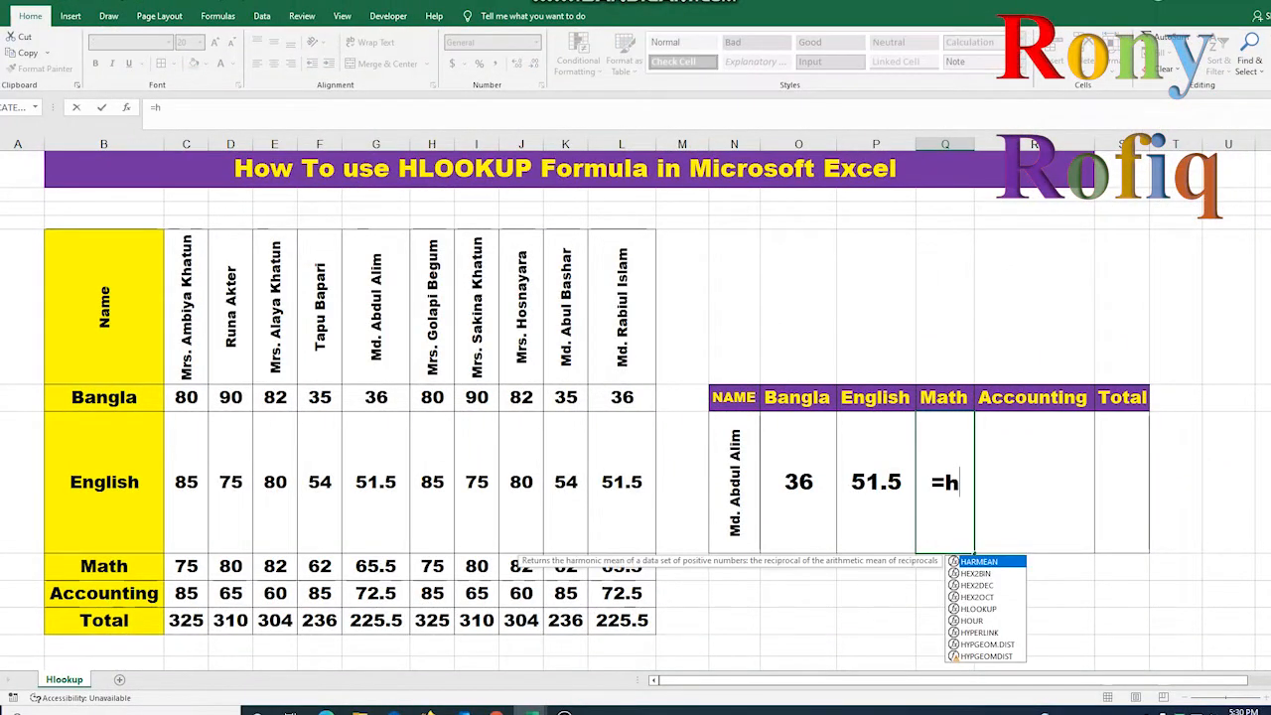
pyautogui.write('look')
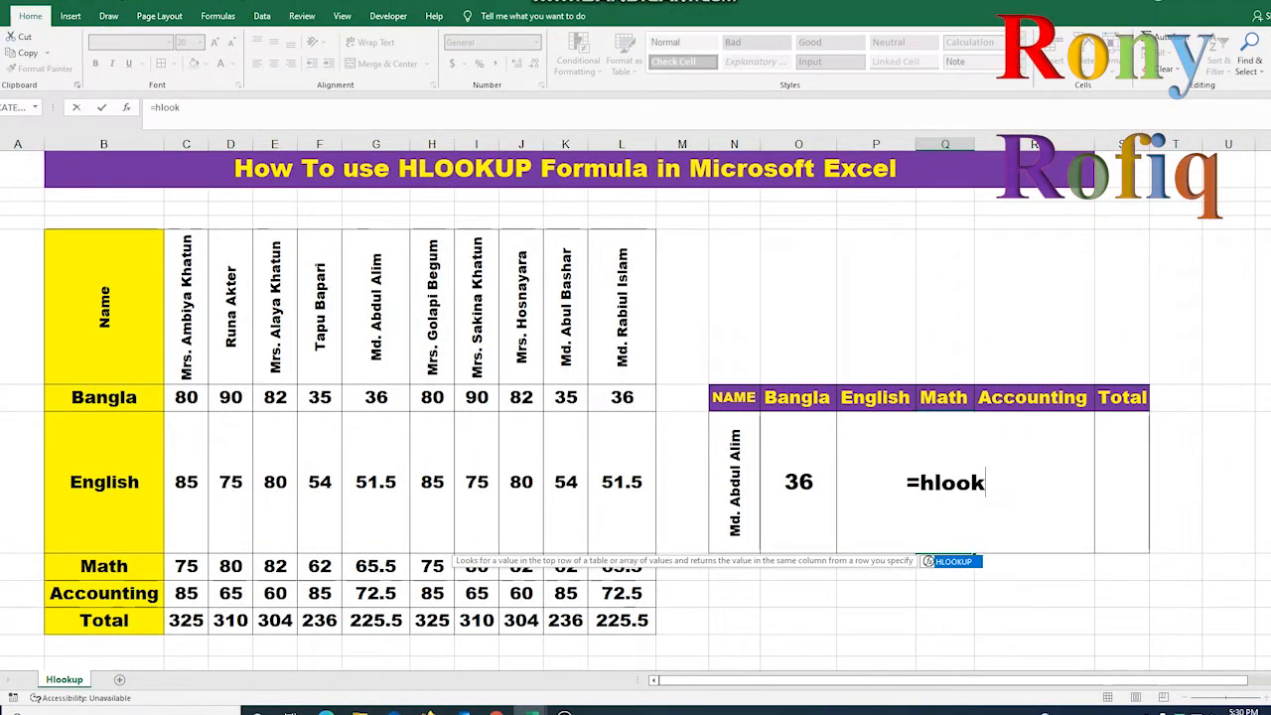
pyautogui.write('up(')
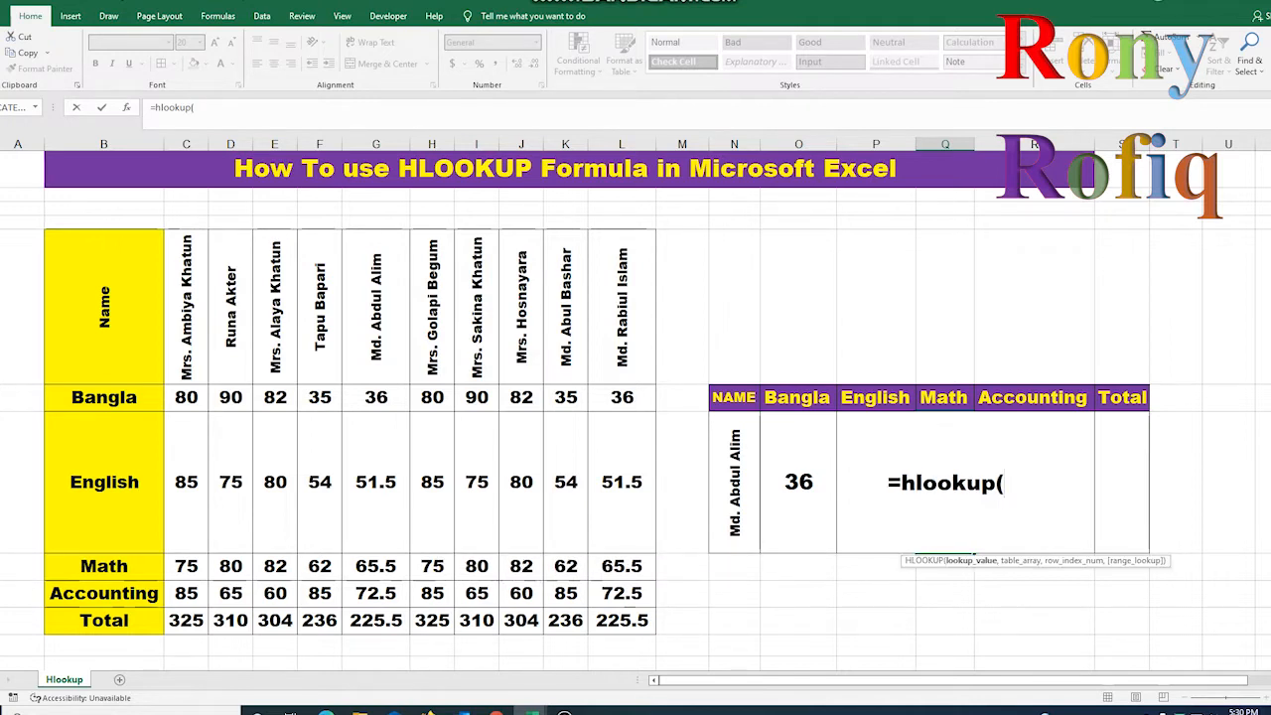
pyautogui.click(735, 483)
pyautogui.write(',')
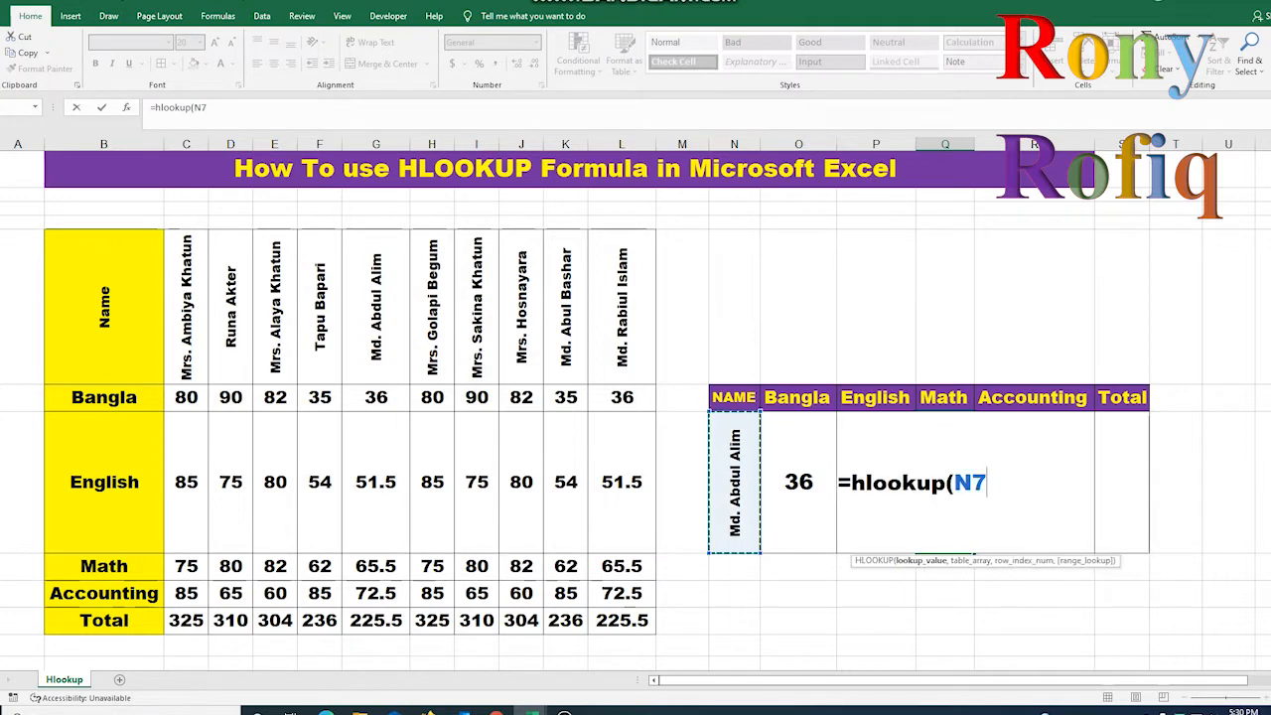
# - Complete the Math HLOOKUP formula with table array B5:L10, row index 4 and range lookup 0
pyautogui.moveTo(103, 298); pyautogui.dragTo(622, 619)
pyautogui.write(',')
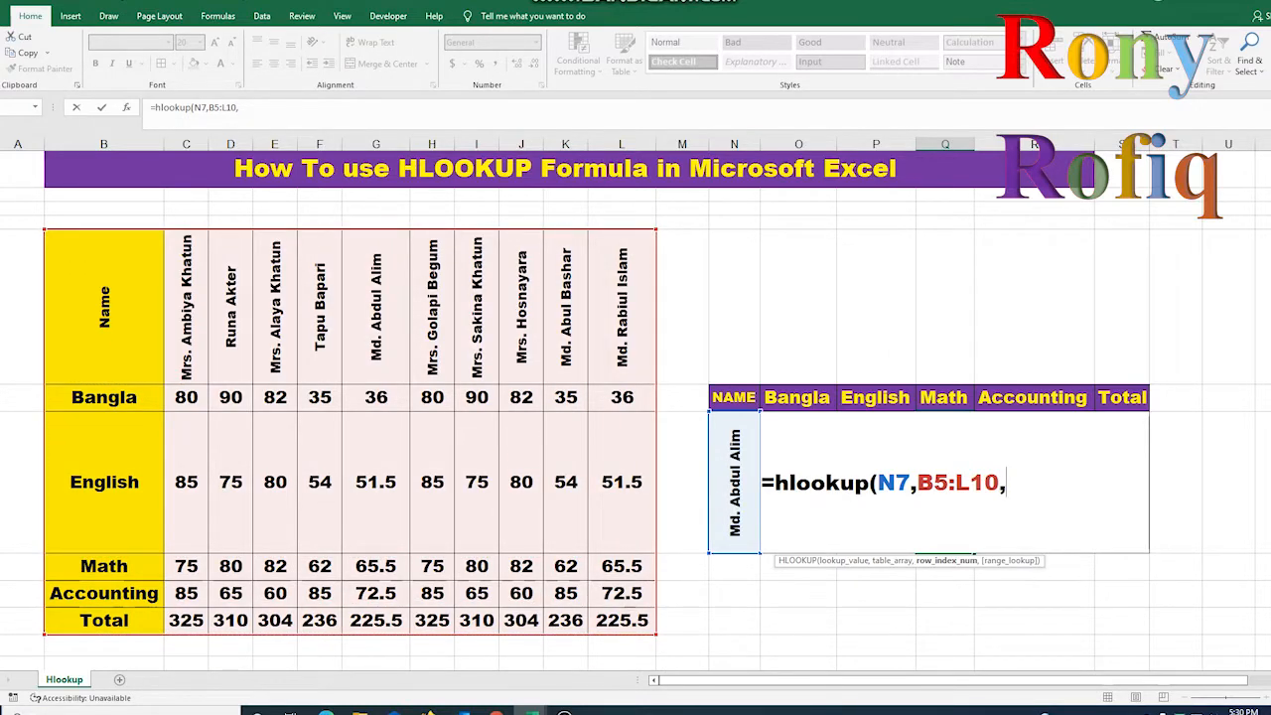
pyautogui.write('4,')
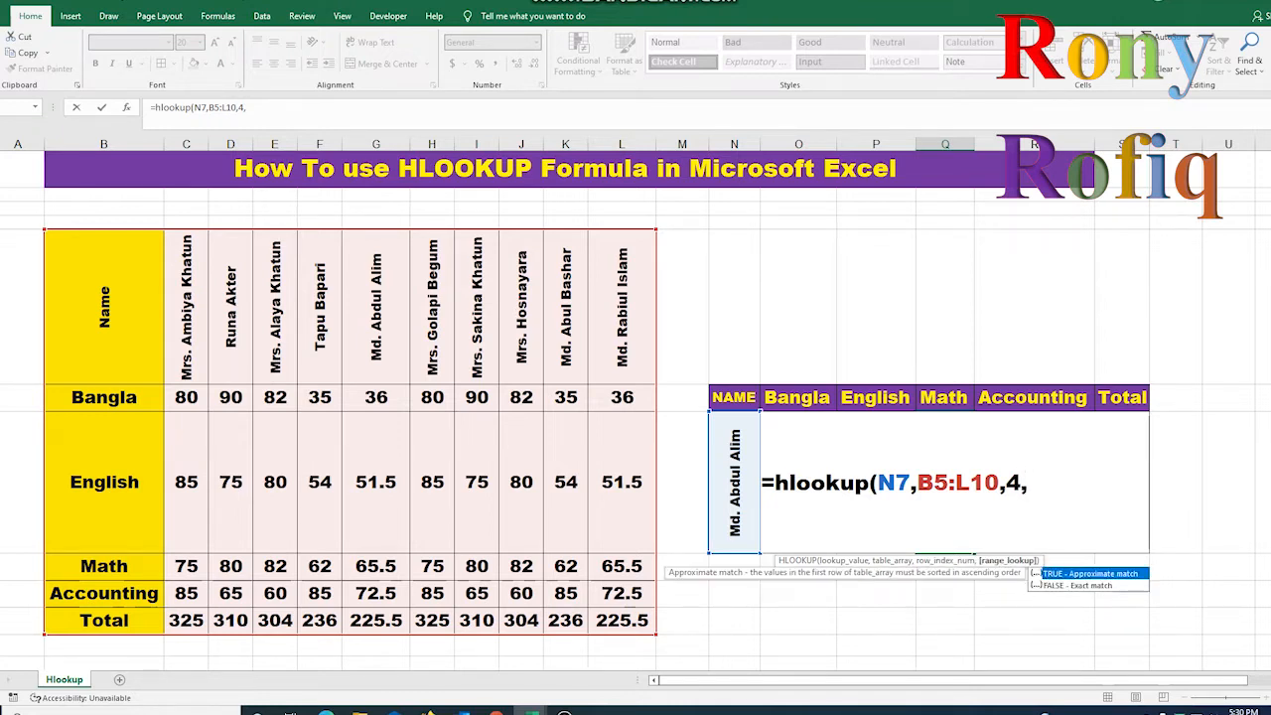
pyautogui.write('0')
pyautogui.press('Down')
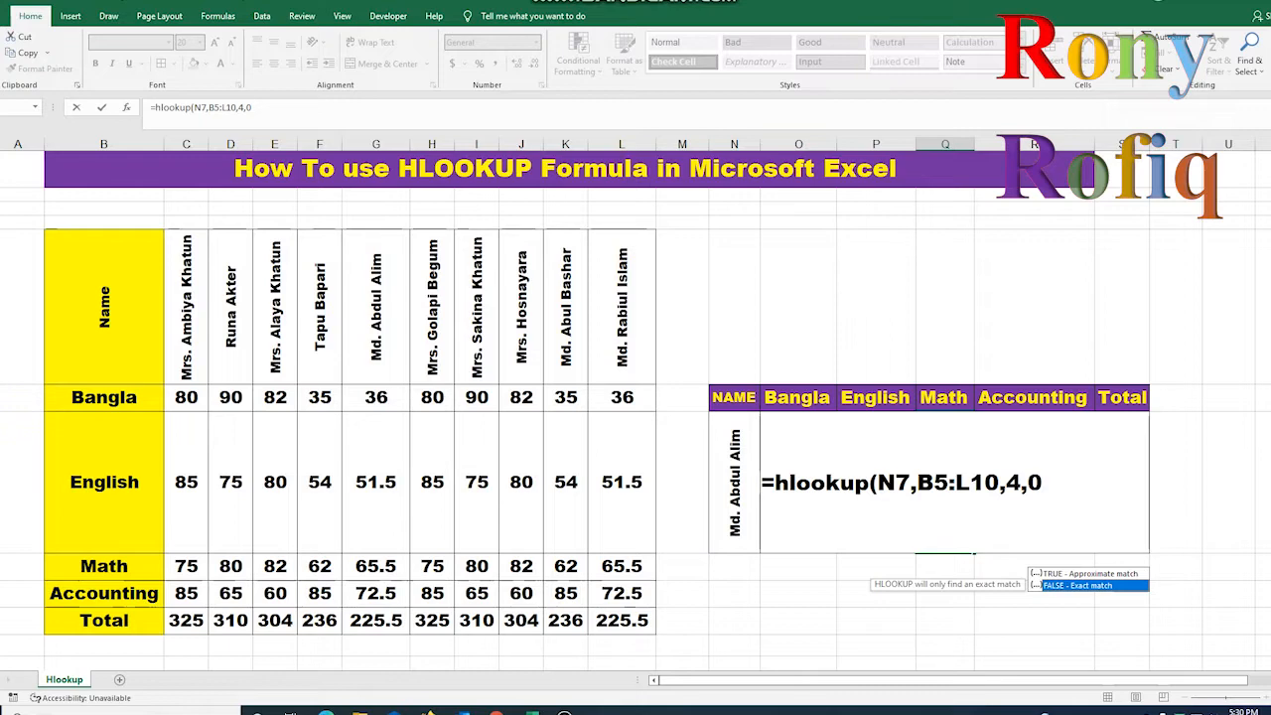
pyautogui.press('Escape')
pyautogui.write(')')
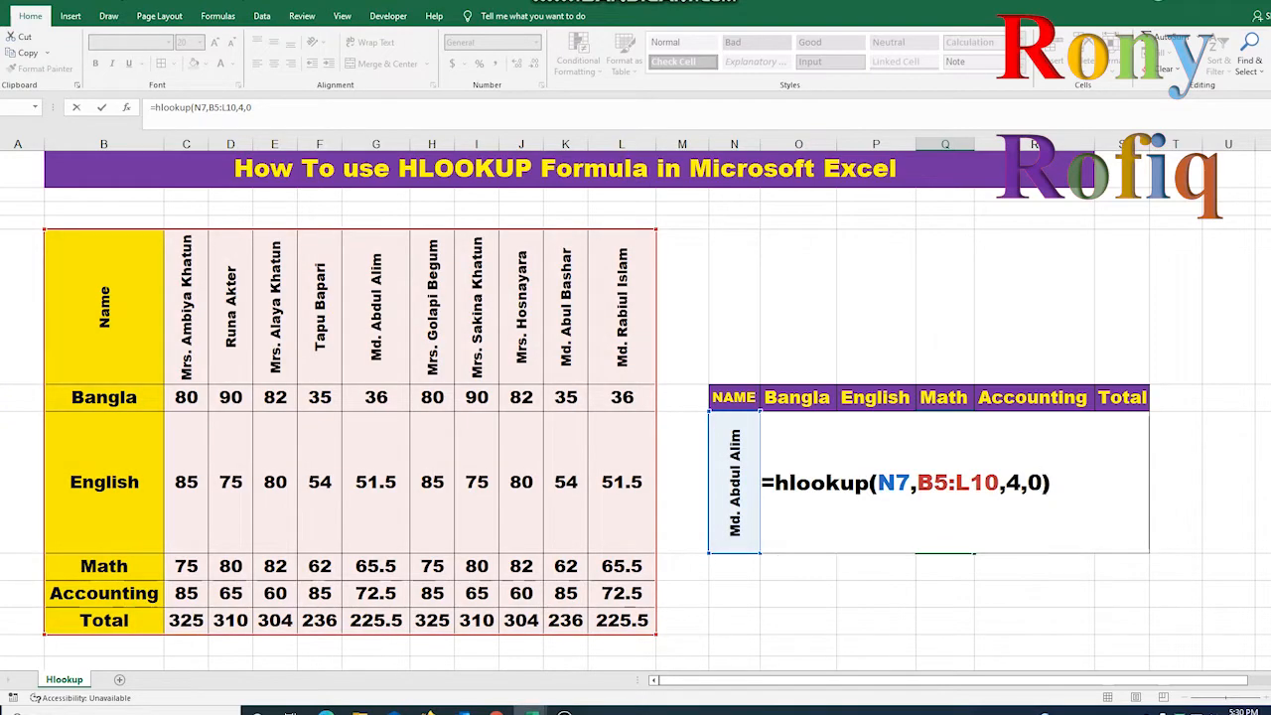
pyautogui.press('Return')
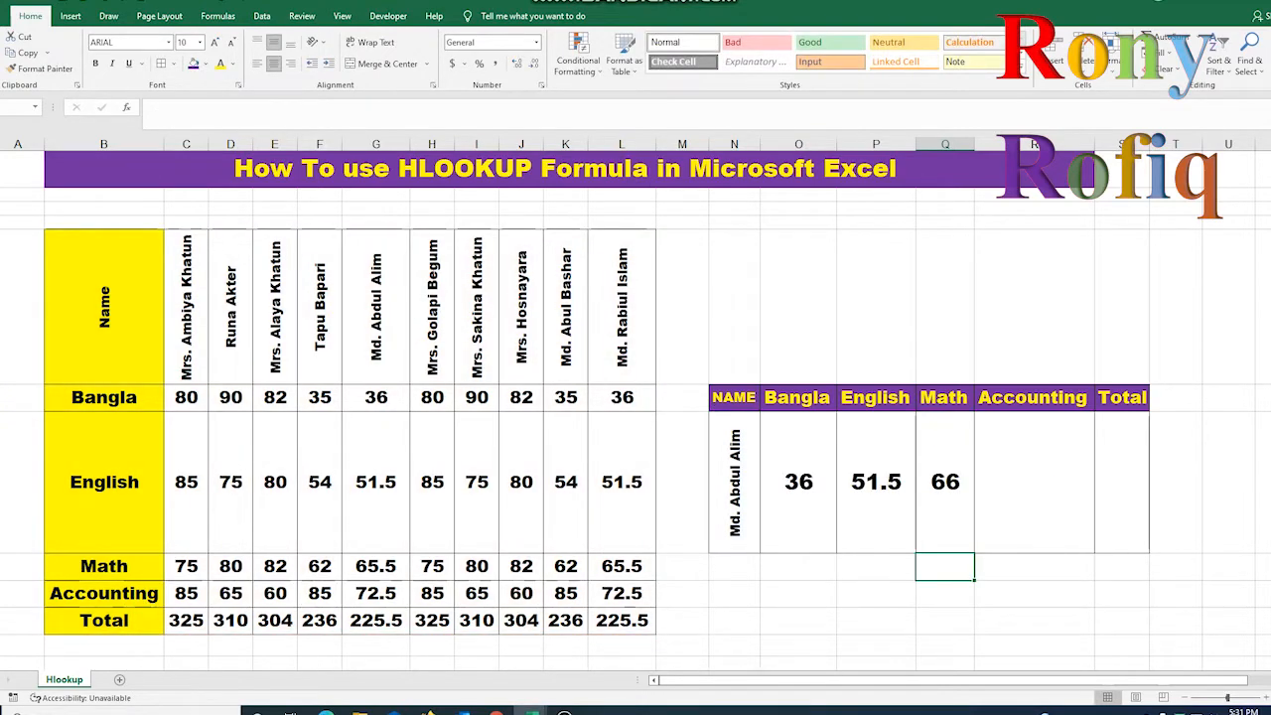
# - Begin an HLOOKUP formula in the Accounting cell R7 with N7 as the lookup value
pyautogui.click(1032, 481)
pyautogui.write('=')
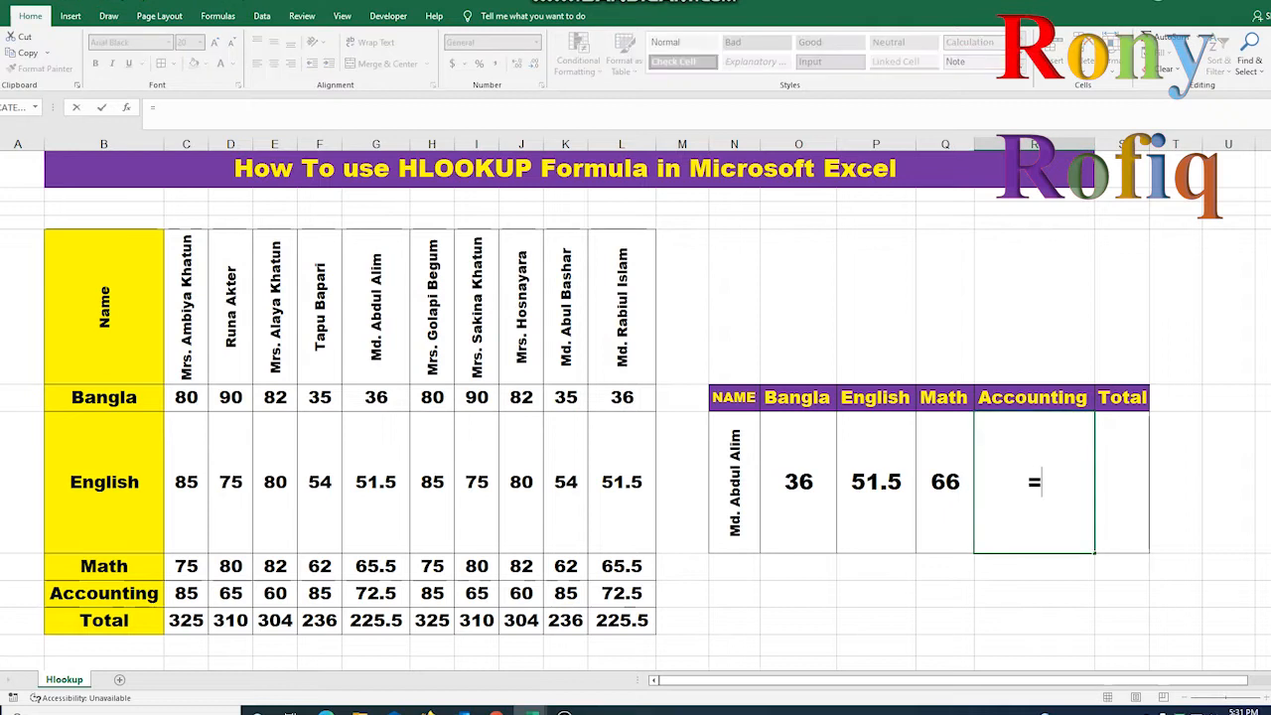
pyautogui.write('hlook')
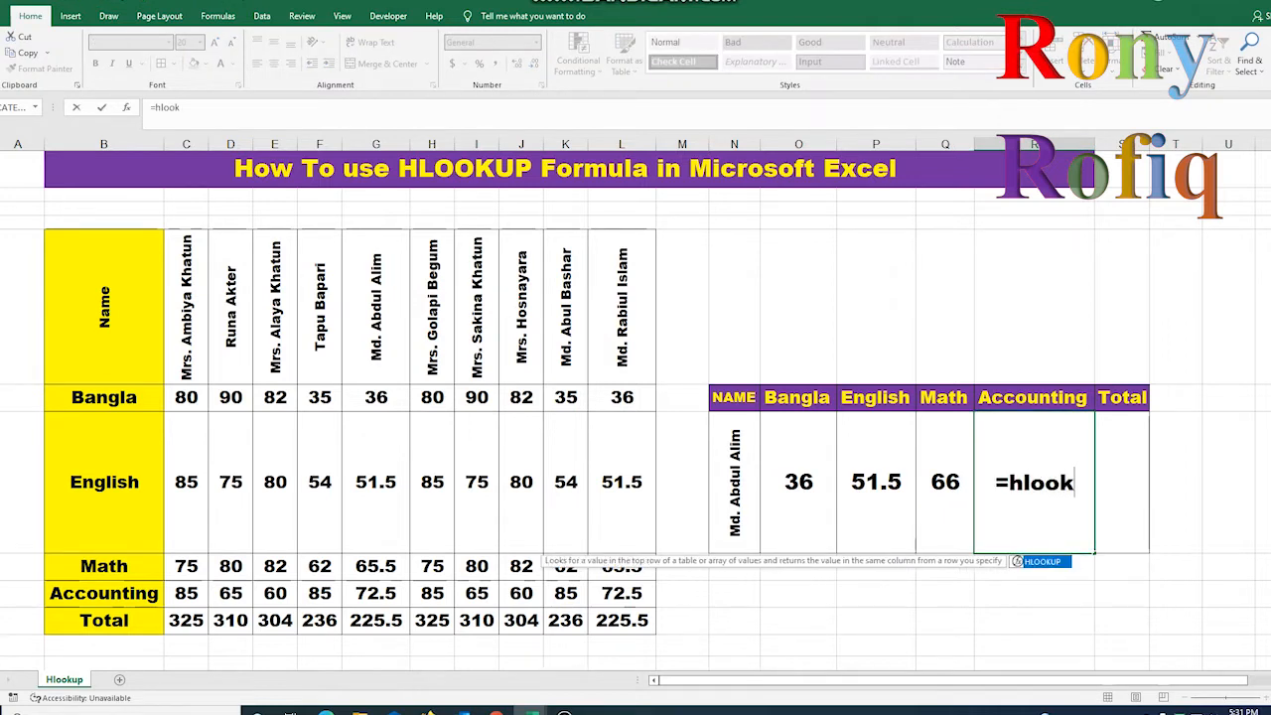
pyautogui.write('up(')
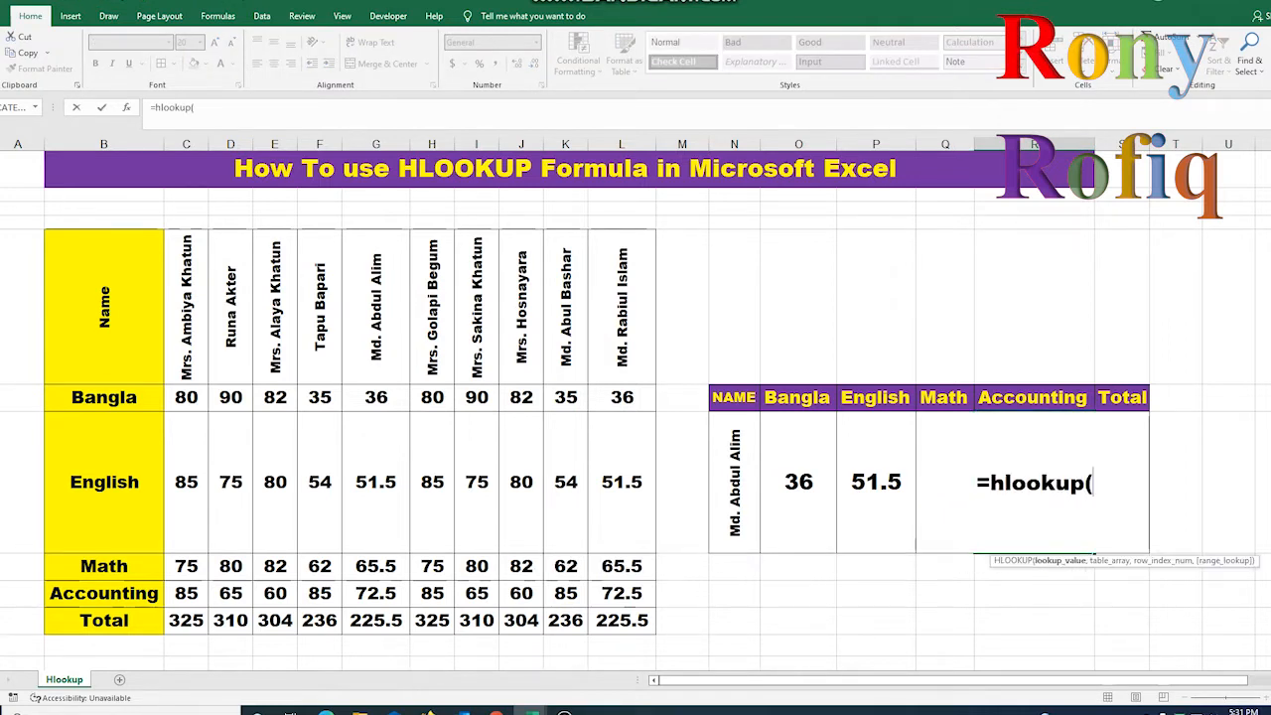
pyautogui.click(735, 482)
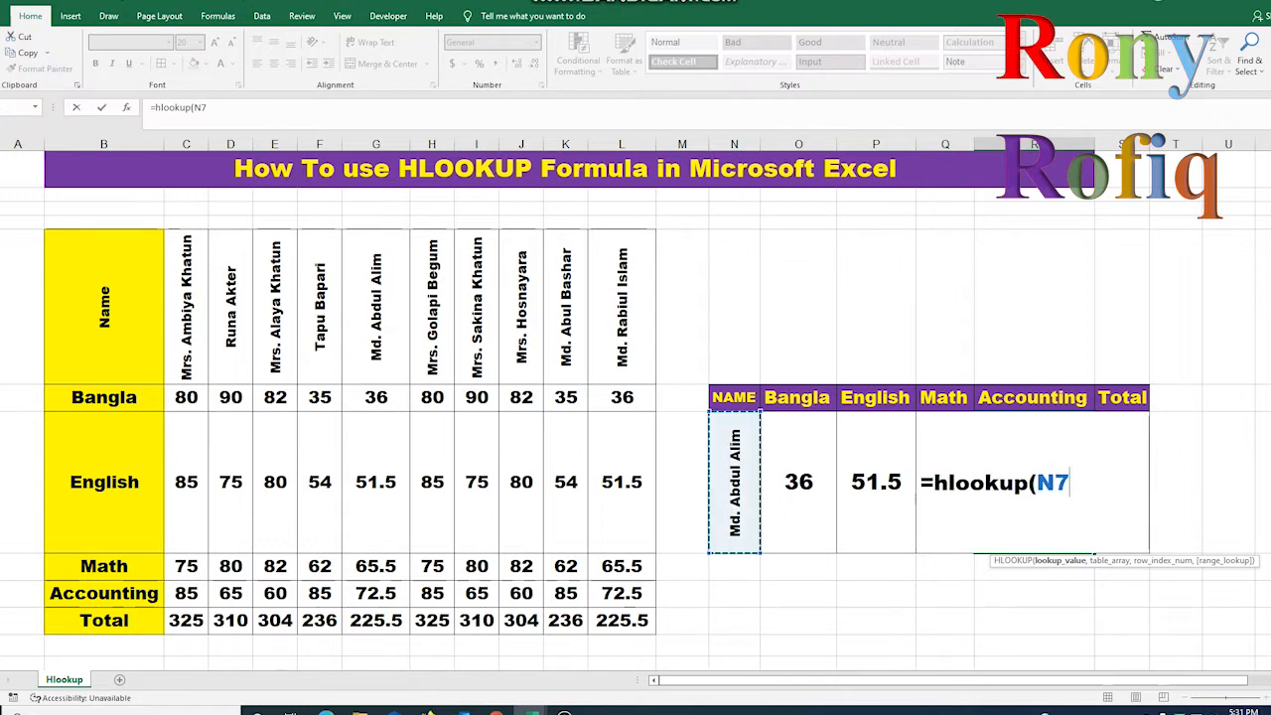
pyautogui.write(',')
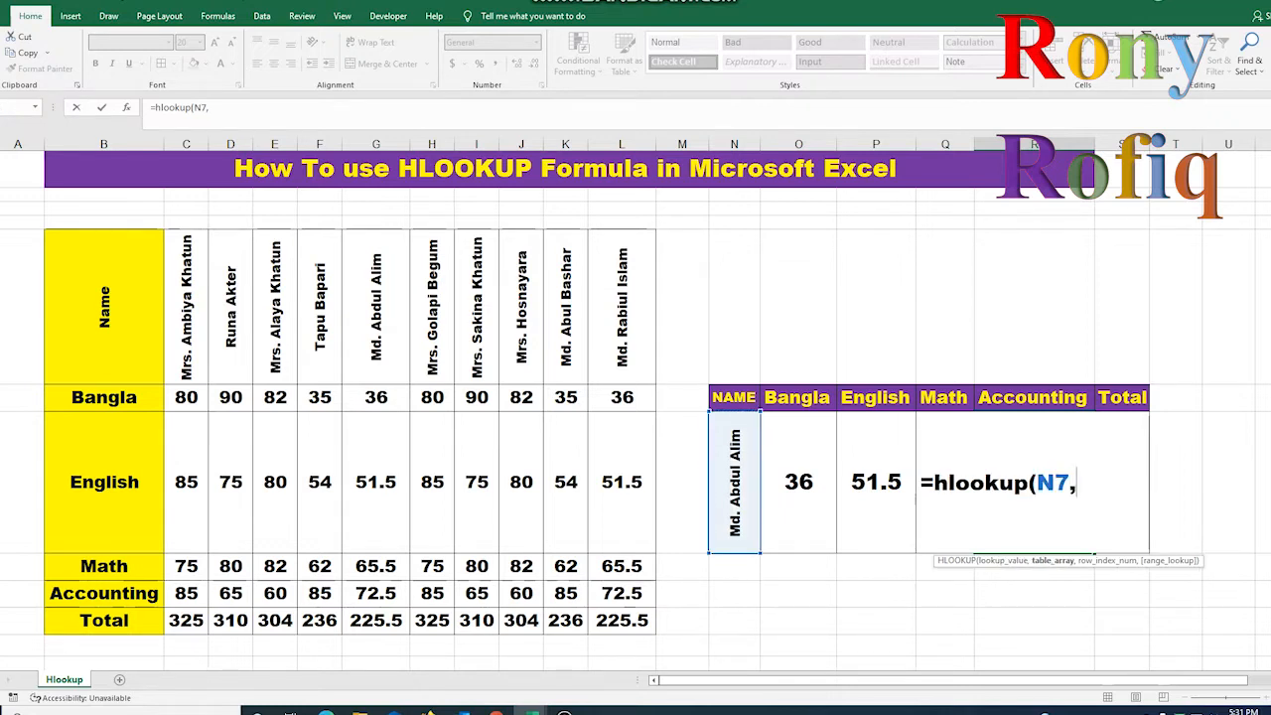
# - Complete the Accounting HLOOKUP formula with table array B5:L10, row index 5 and range lookup 0
pyautogui.moveTo(103, 306); pyautogui.dragTo(622, 620)
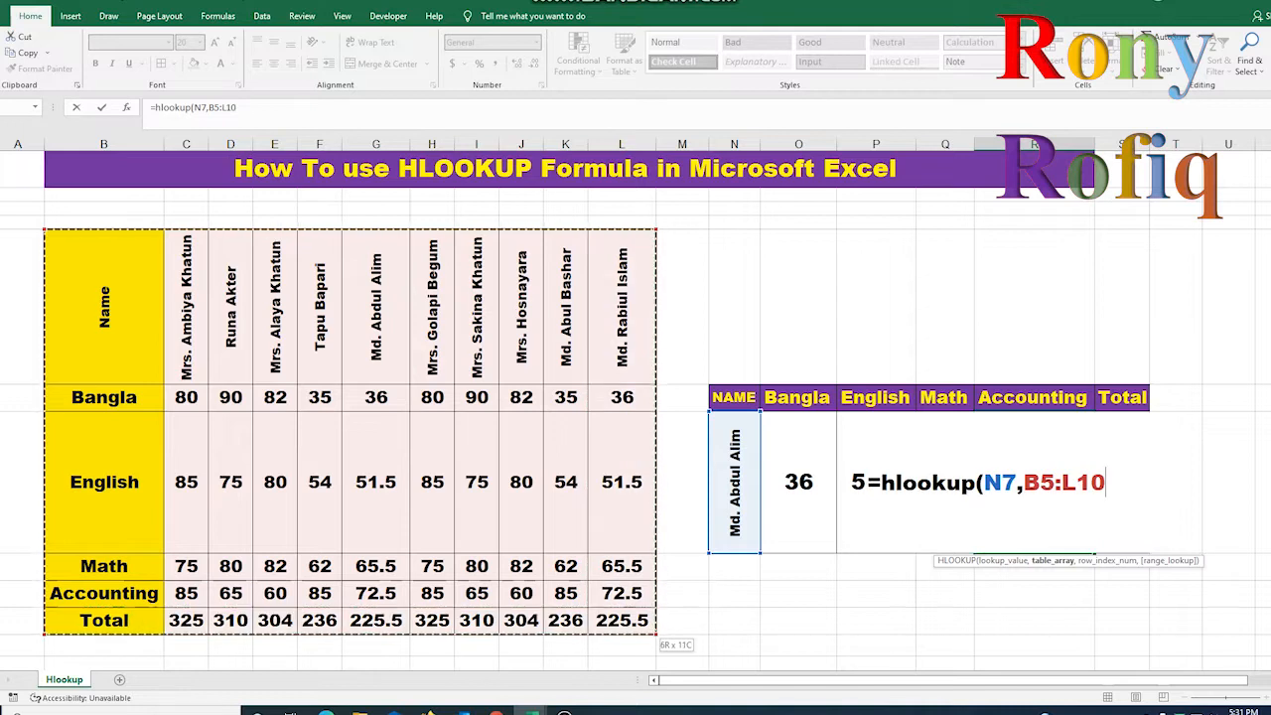
pyautogui.write(',')
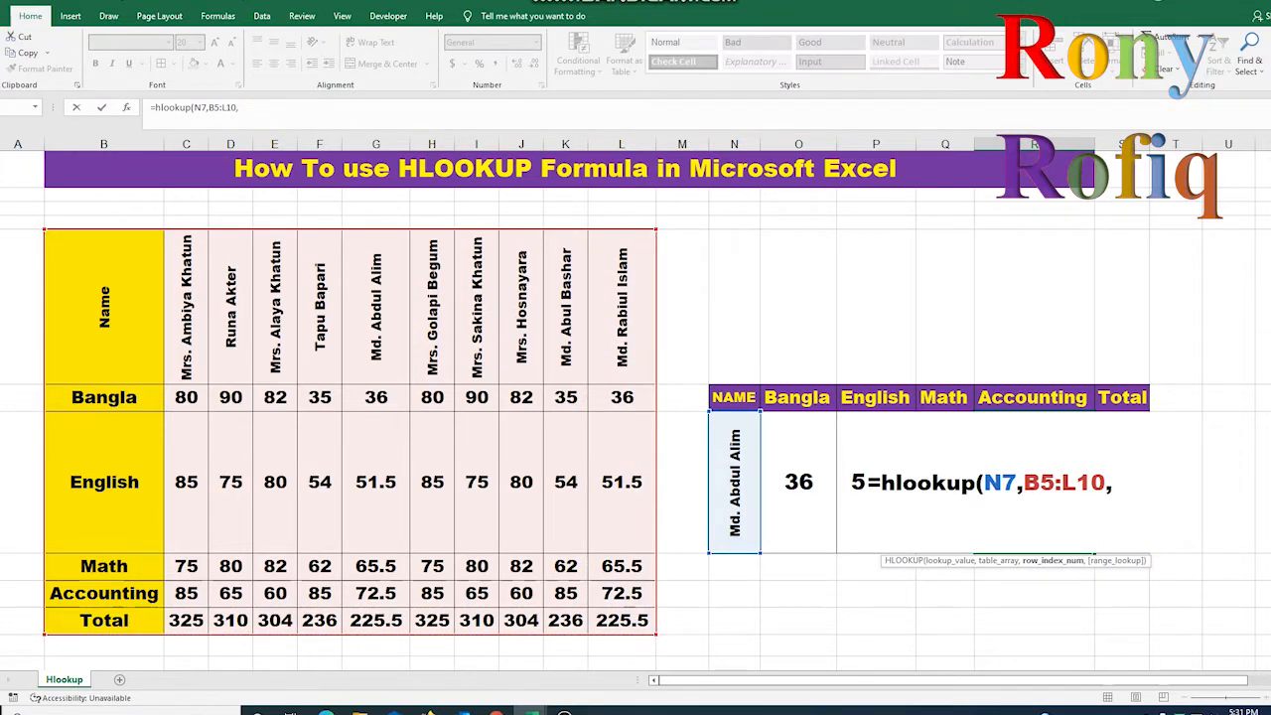
pyautogui.write('5,')
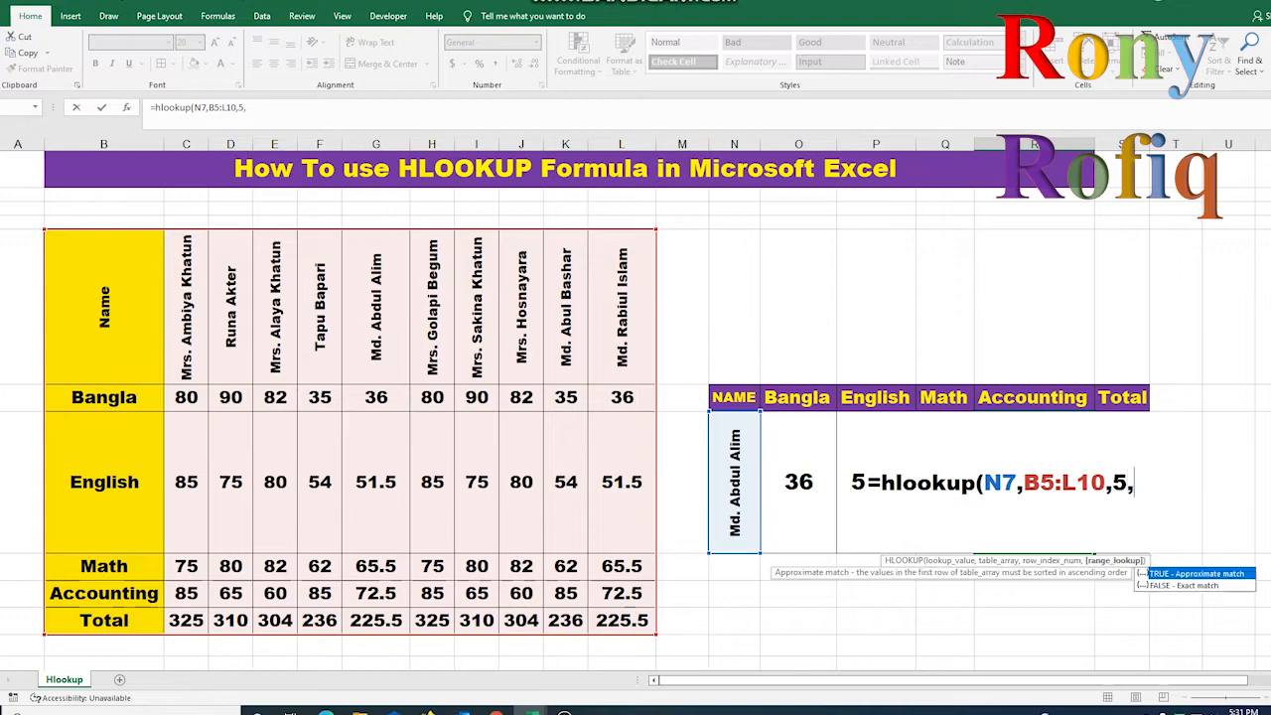
pyautogui.press('Down')
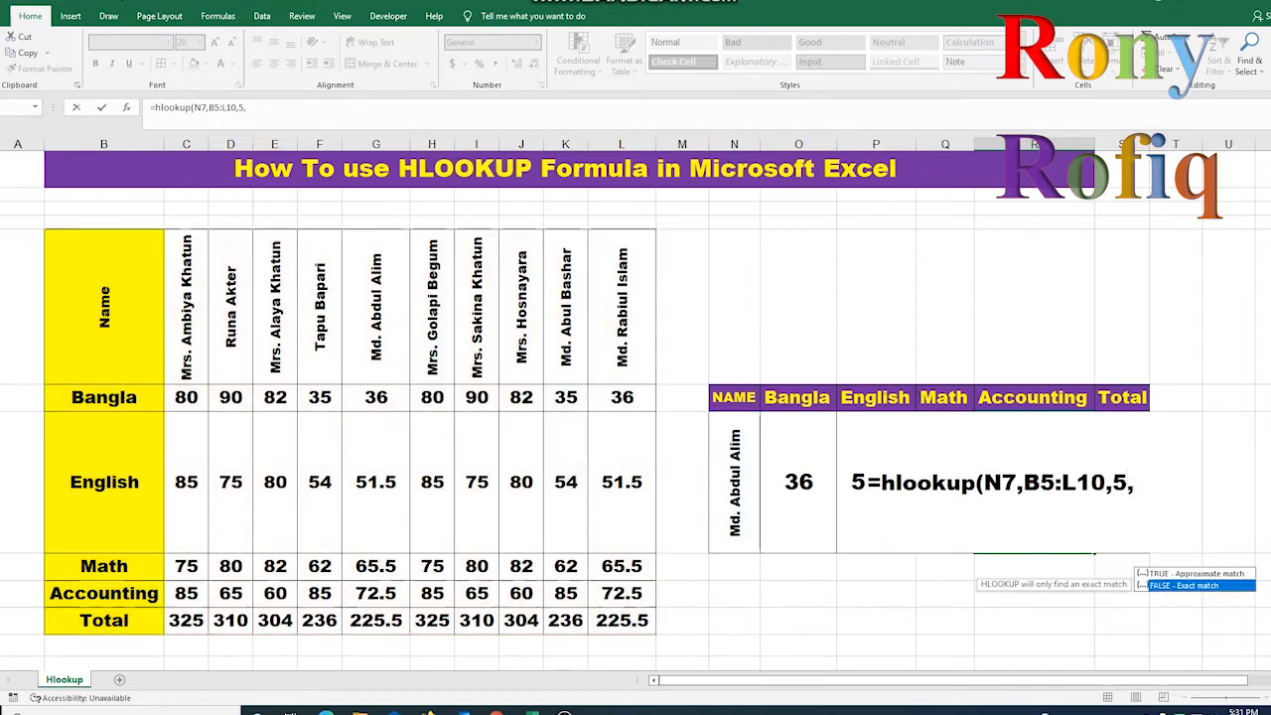
pyautogui.write('0')
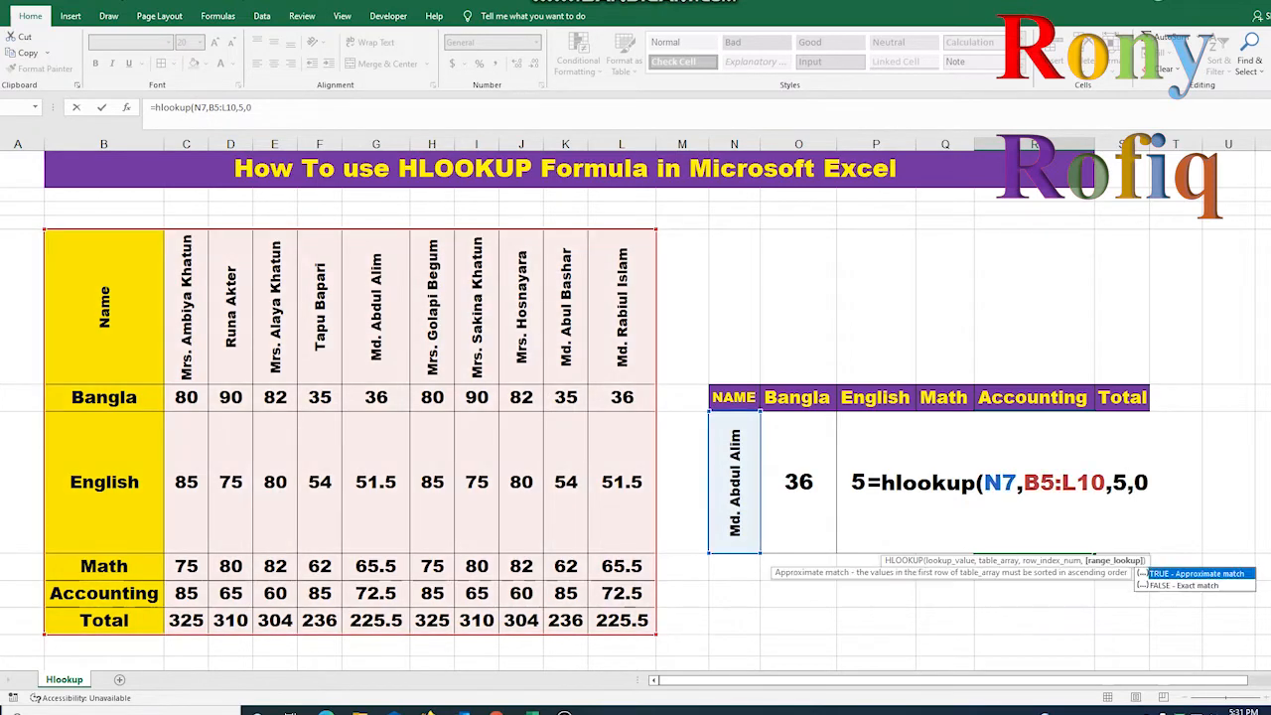
pyautogui.write(')')
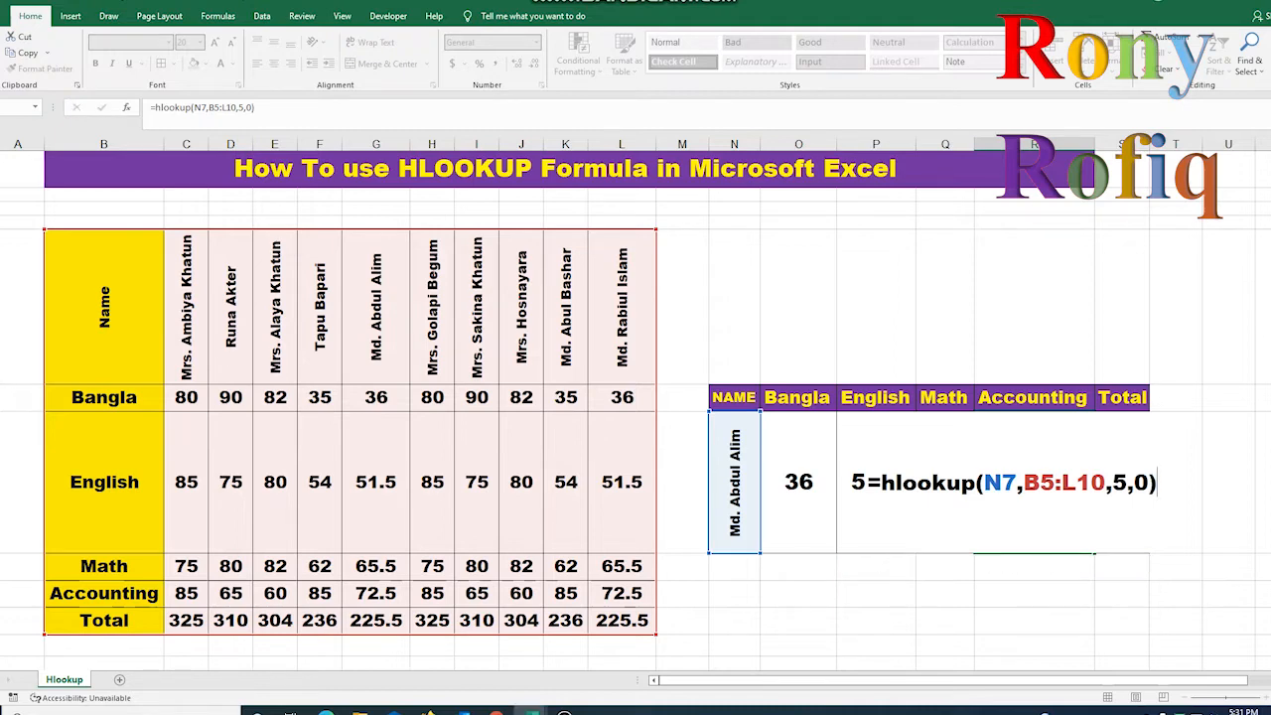
# - Enter the Accounting formula and begin an HLOOKUP formula in the Total cell S7 with N7 as the lookup value
pyautogui.press('Return')
pyautogui.click(1122, 482)
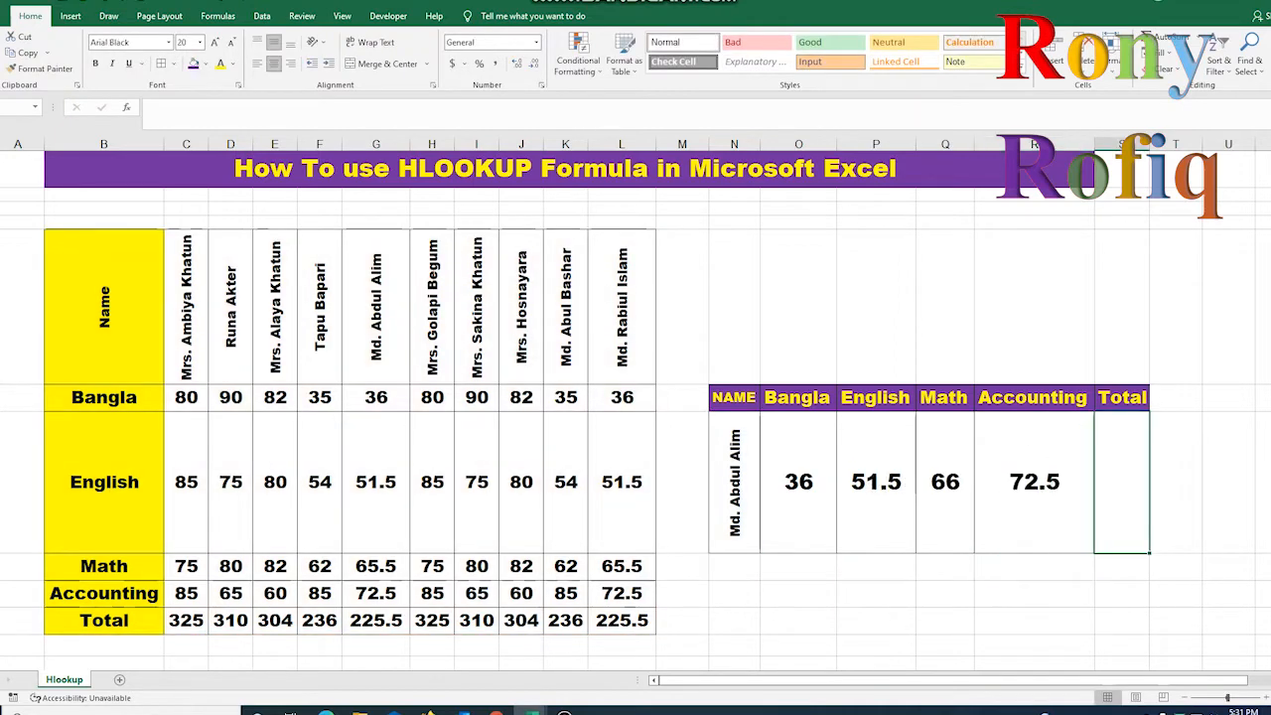
pyautogui.write('=')
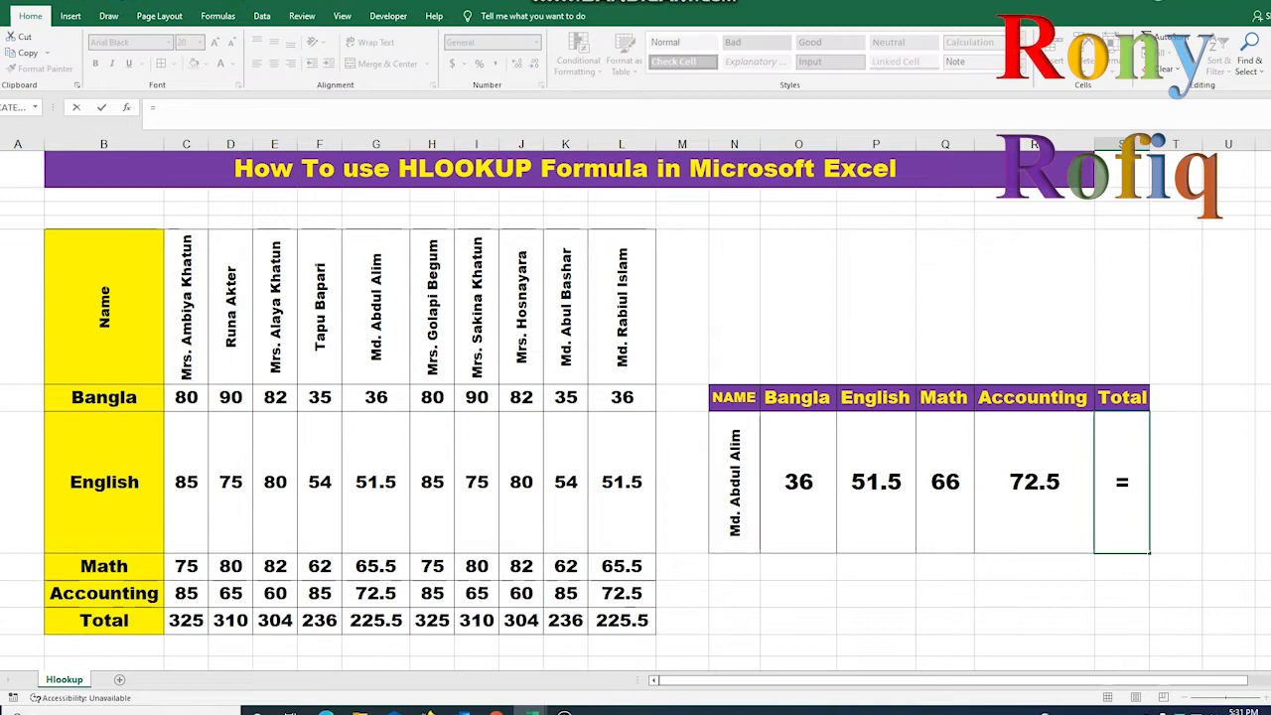
pyautogui.write('hlook')
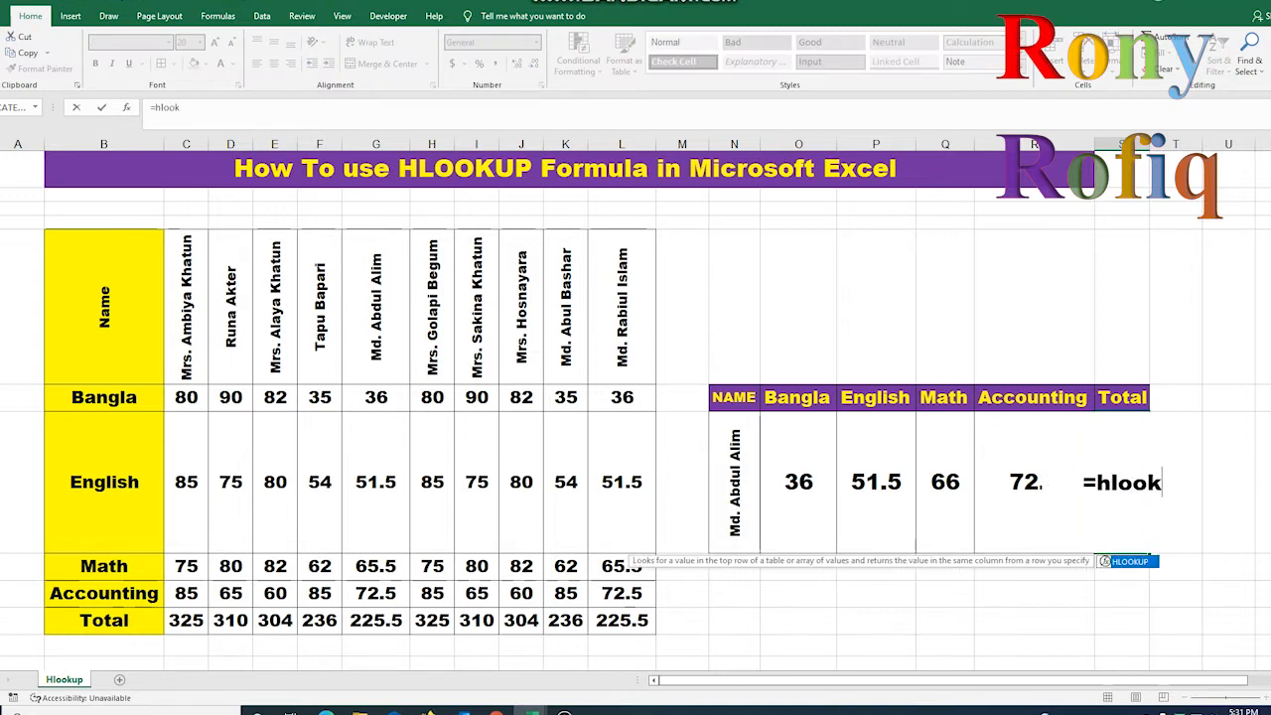
pyautogui.write('up')
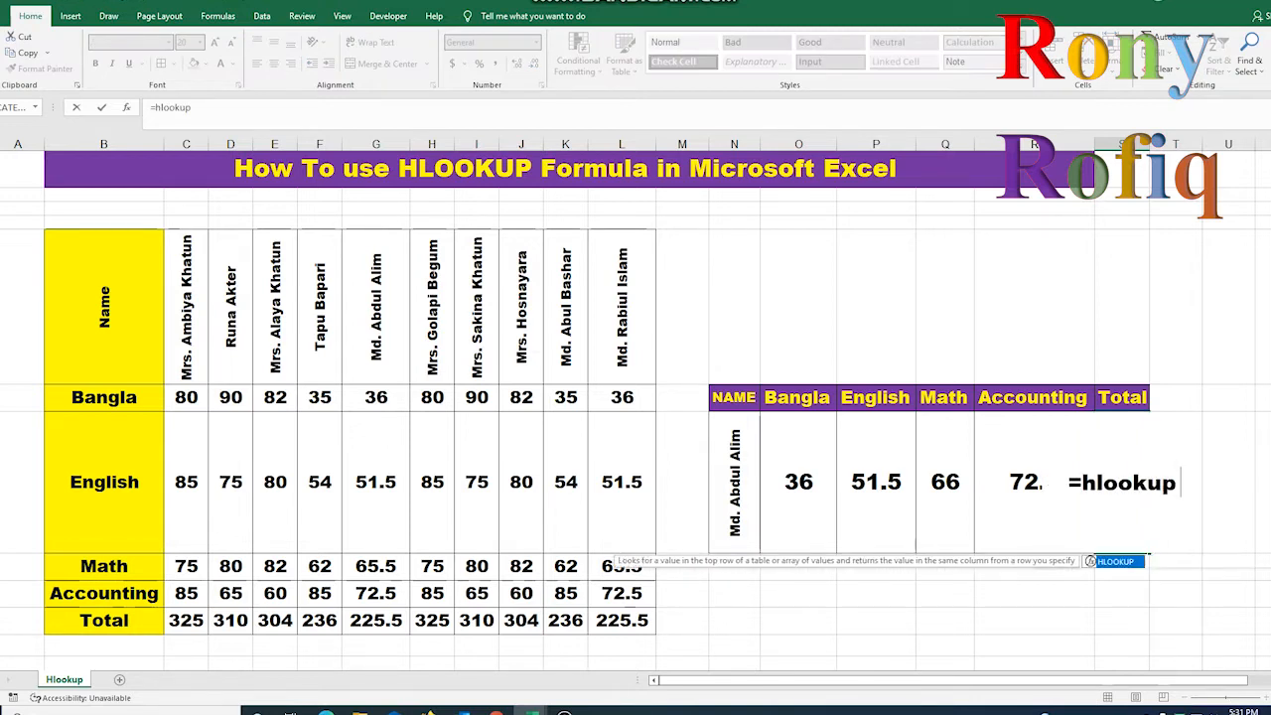
pyautogui.write('(')
pyautogui.click(735, 482)
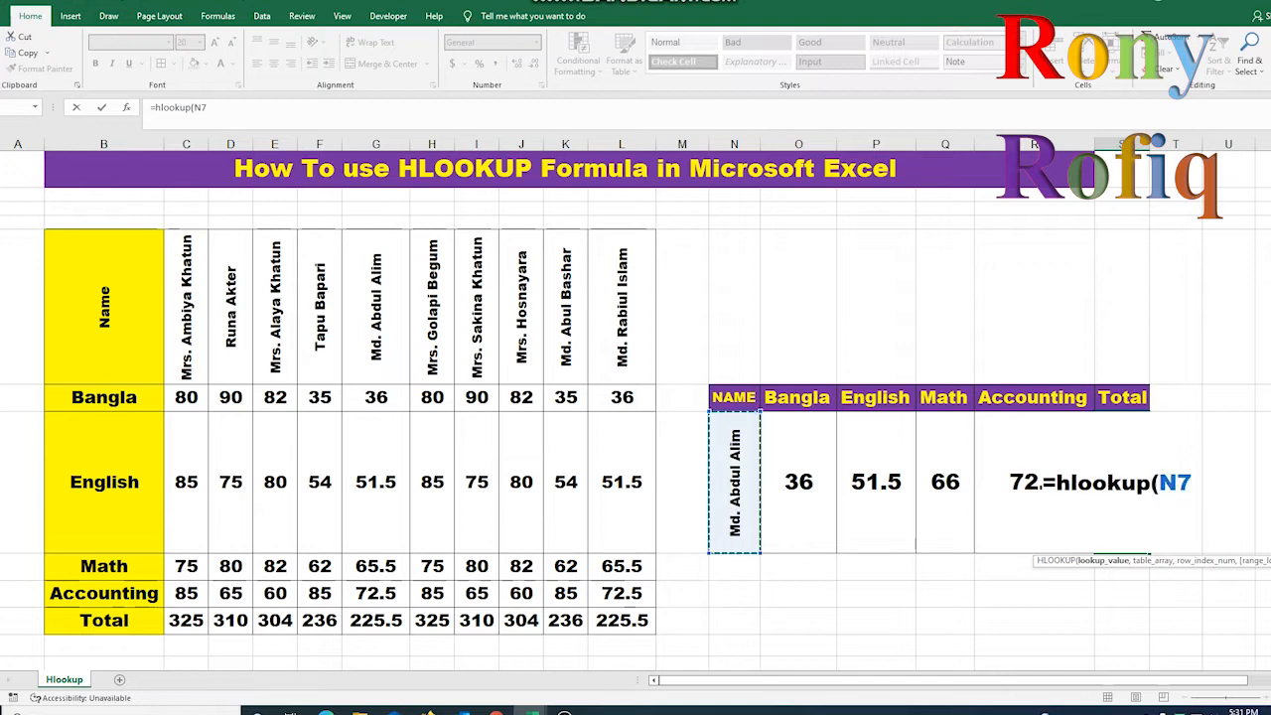
# - Complete the Total HLOOKUP formula with table array B5:L10, row index 6 and range lookup 0, and widen column S to fit the result
pyautogui.write(',')
pyautogui.moveTo(103, 298); pyautogui.dragTo(622, 620)
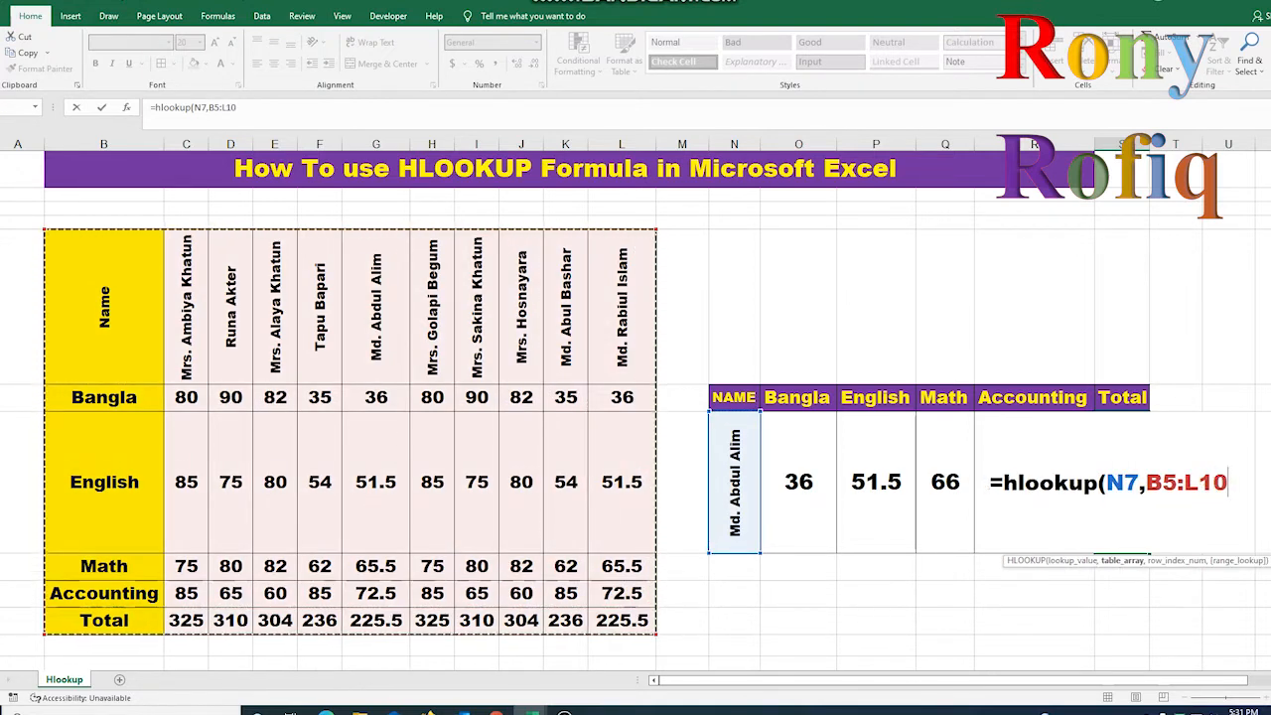
pyautogui.write(',')
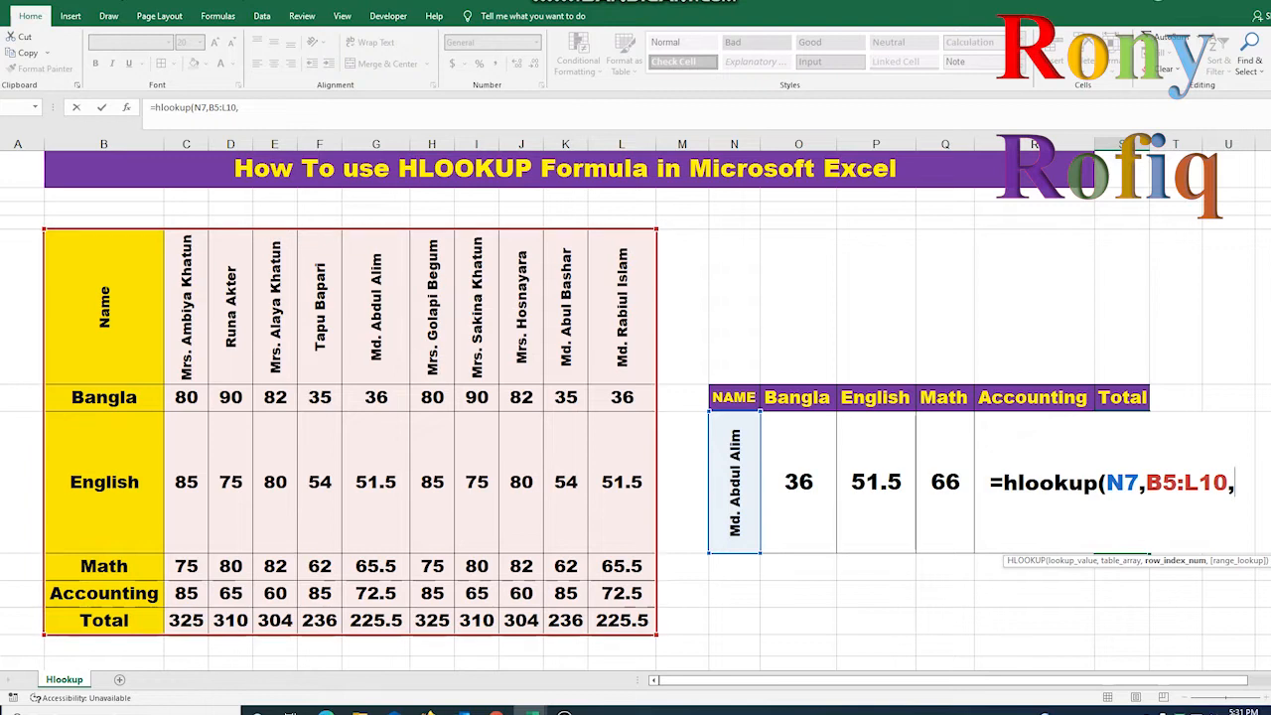
pyautogui.write('6')
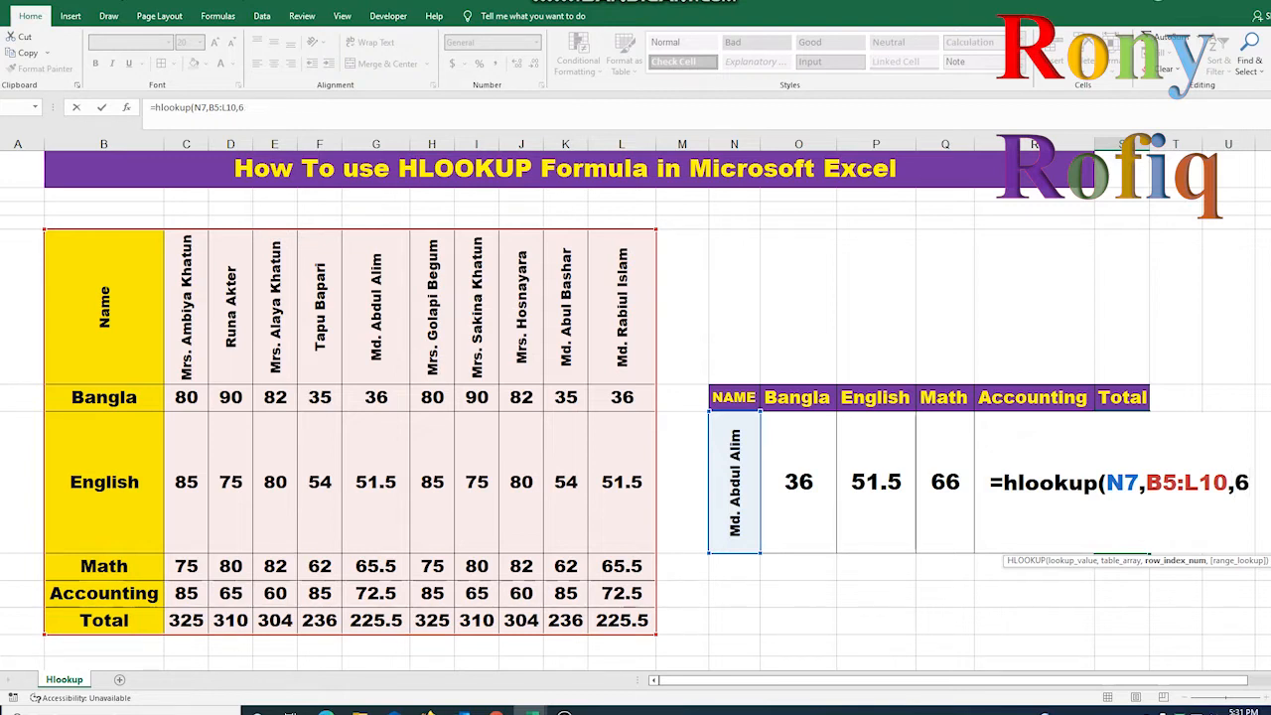
pyautogui.write(',')
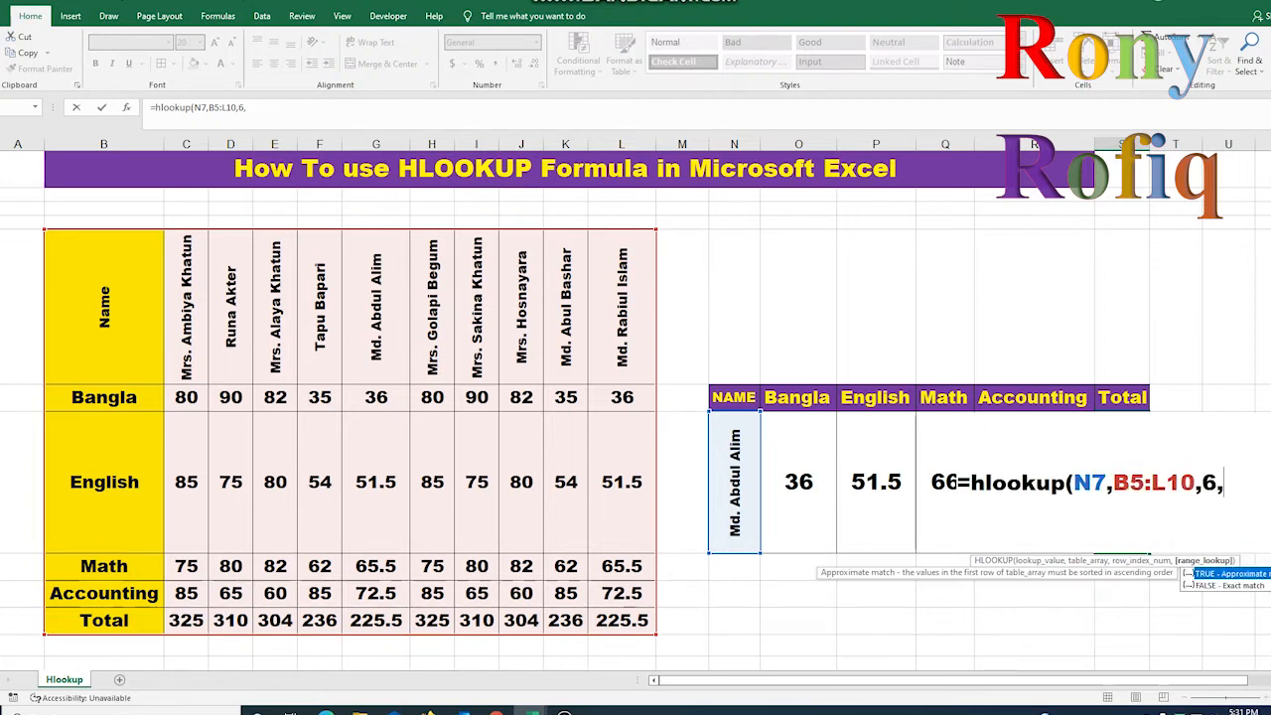
pyautogui.press('Down')
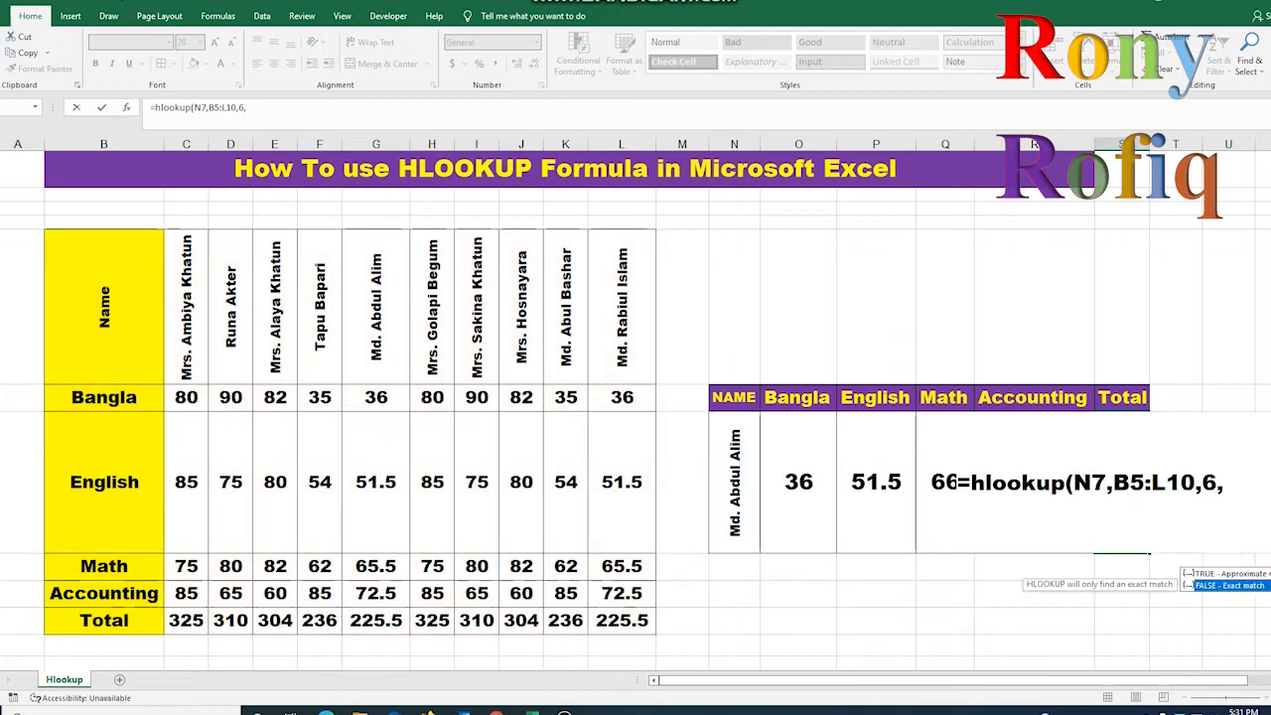
pyautogui.write('0)')
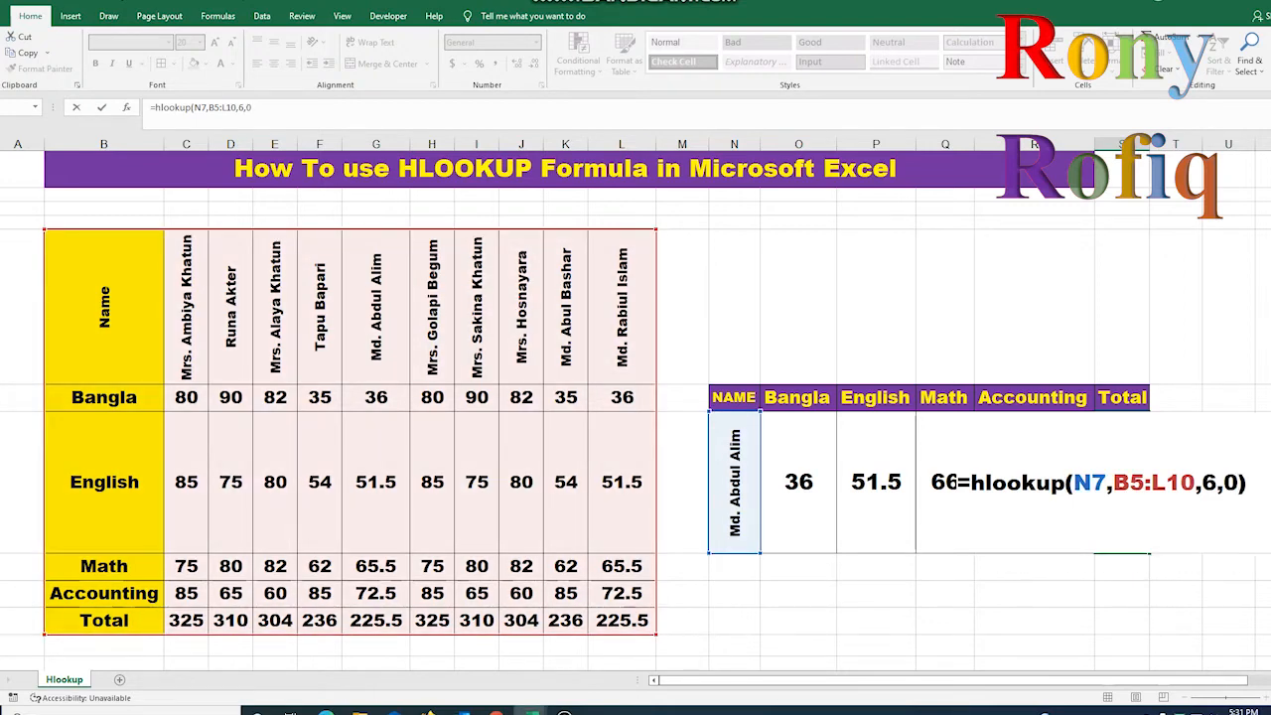
pyautogui.press('Return')
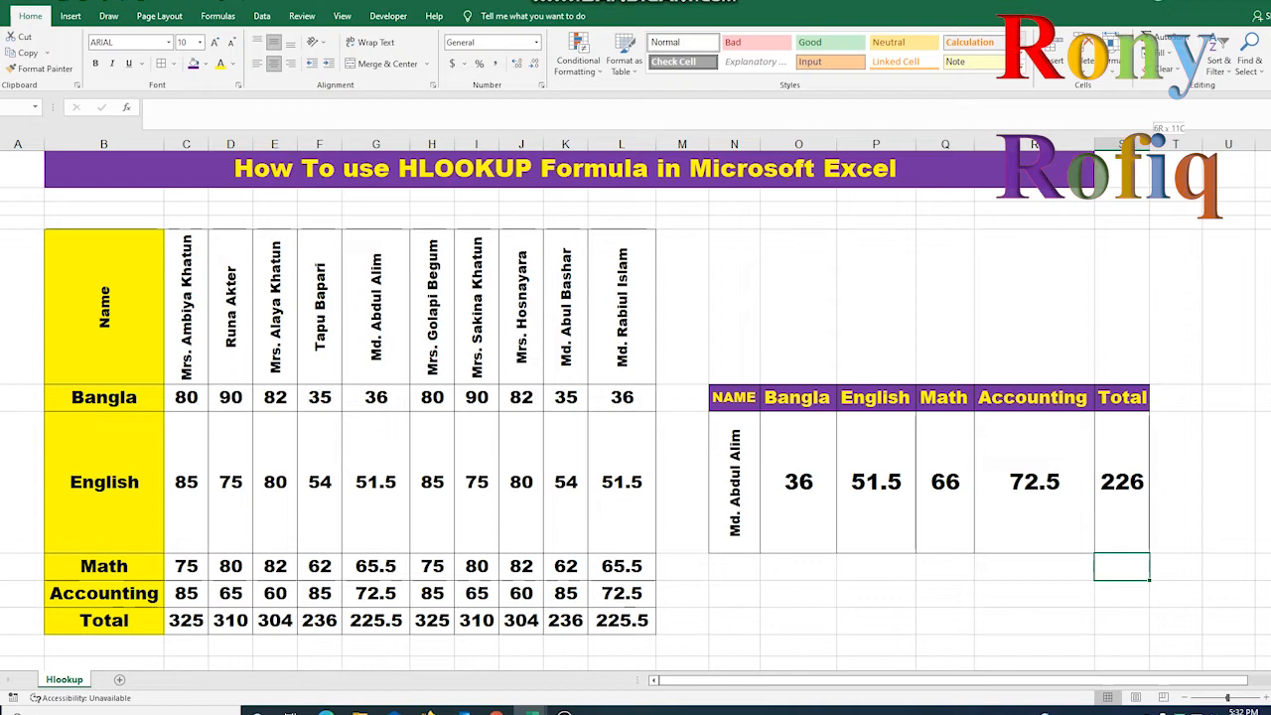
pyautogui.moveTo(1150, 144); pyautogui.dragTo(1187, 144)
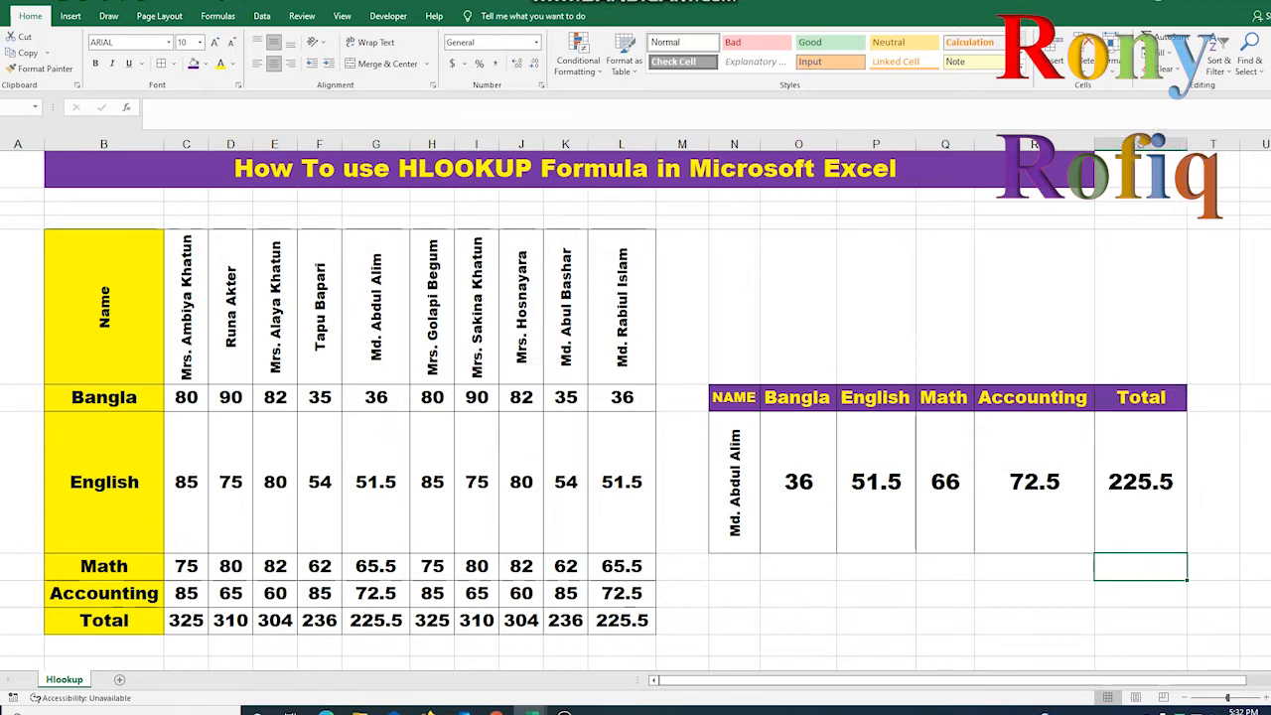
# - Copy the student name from cell J5 of the marks table and paste it into the lookup name cell N7
pyautogui.click(734, 482)
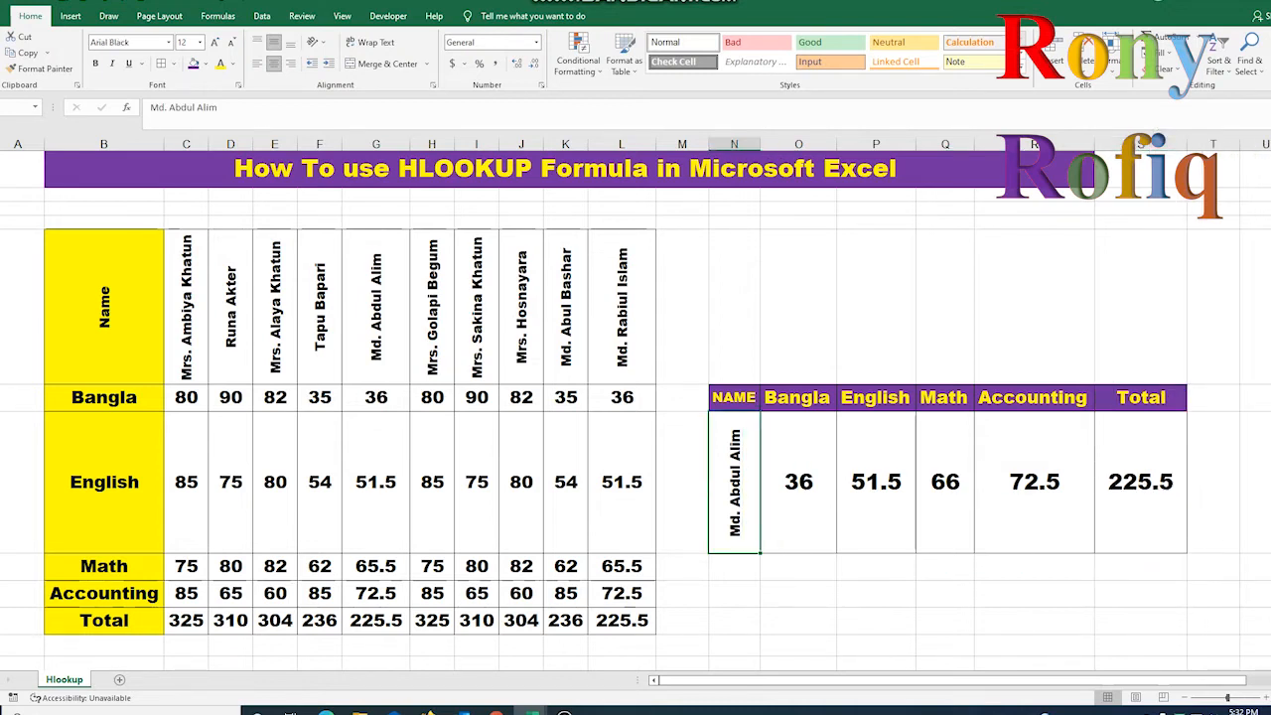
pyautogui.click(521, 308)
pyautogui.rightClick(533, 337)
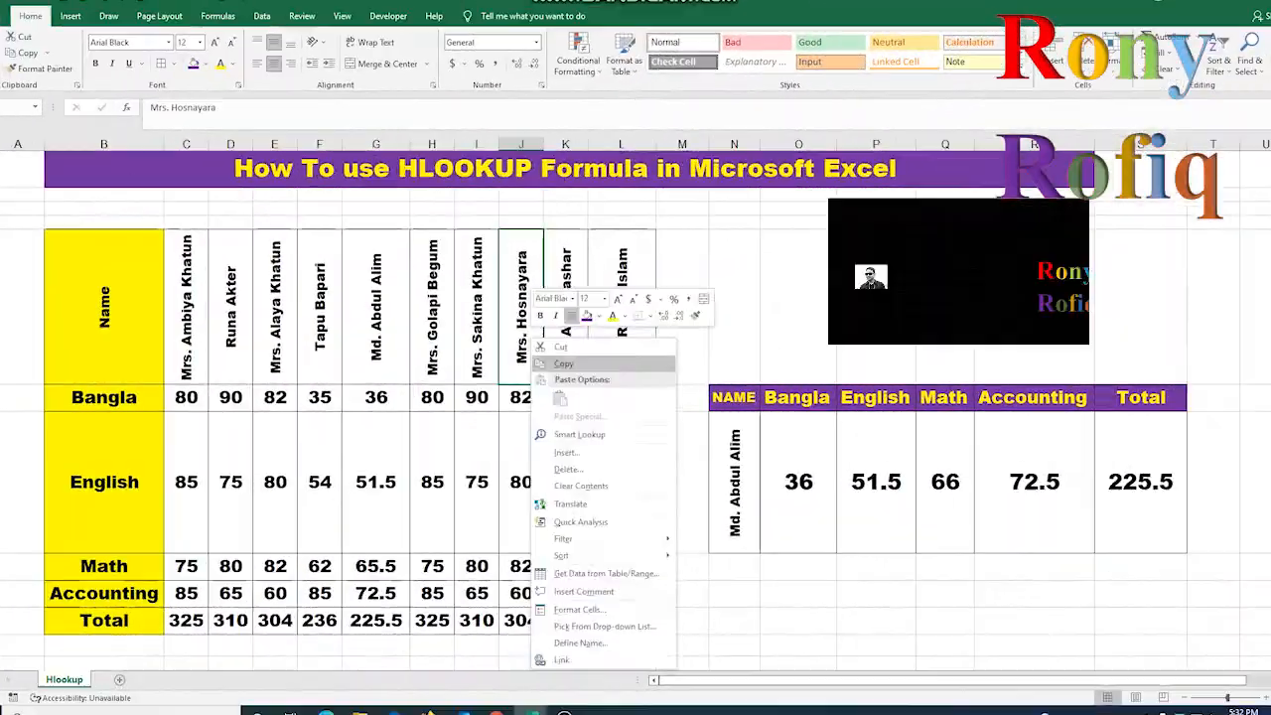
pyautogui.click(563, 363)
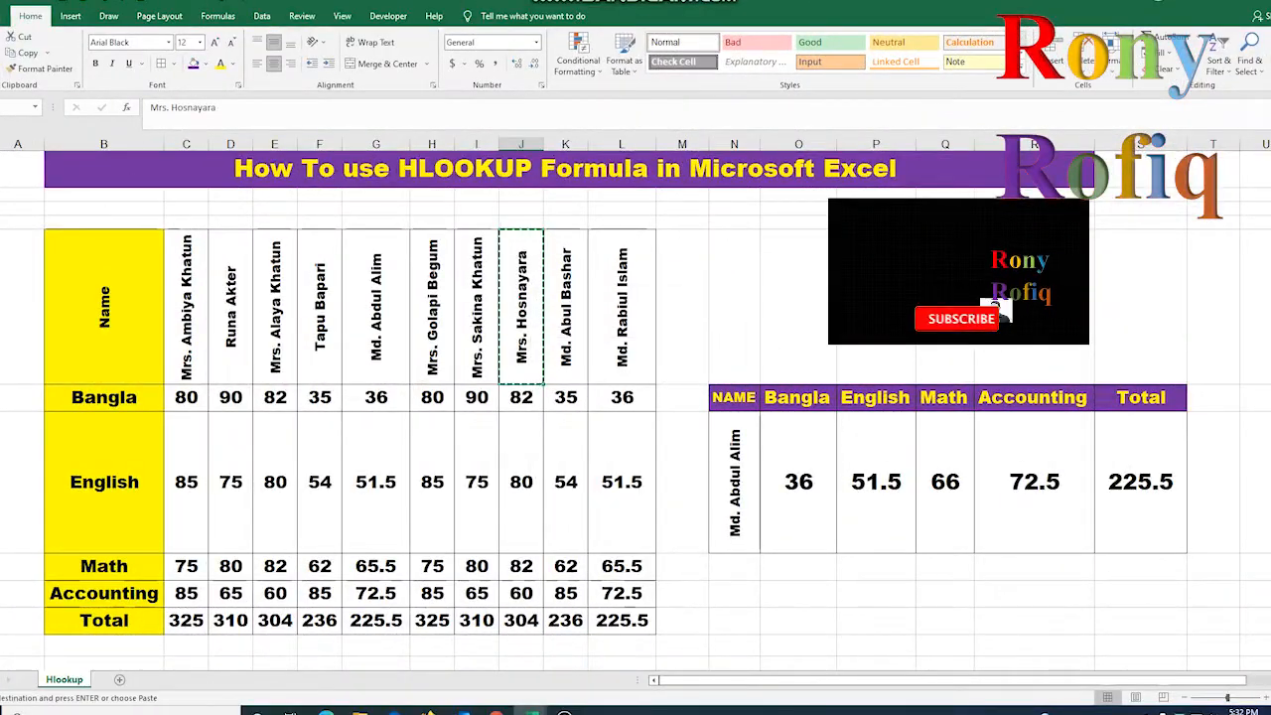
pyautogui.rightClick(740, 497)
pyautogui.click(761, 114)
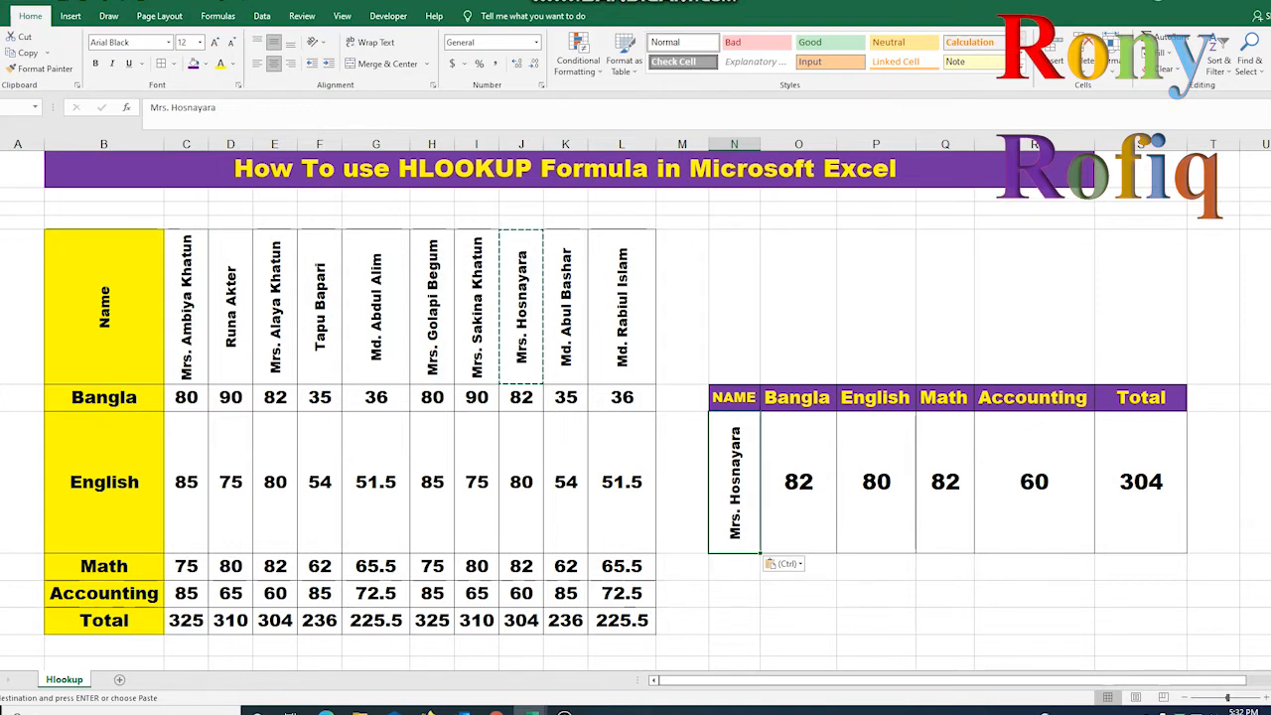
# - Check the English and Math marks in column J of the marks table against the lookup results for the same student
pyautogui.click(522, 482)
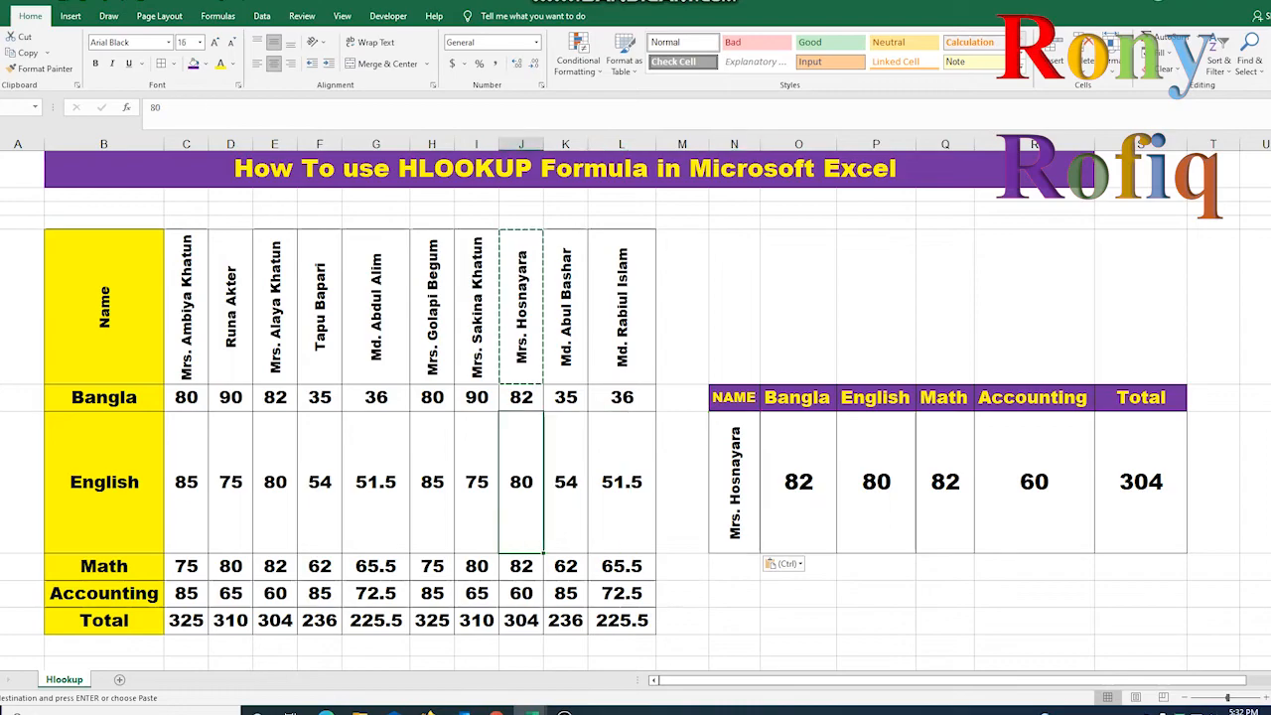
pyautogui.click(521, 566)
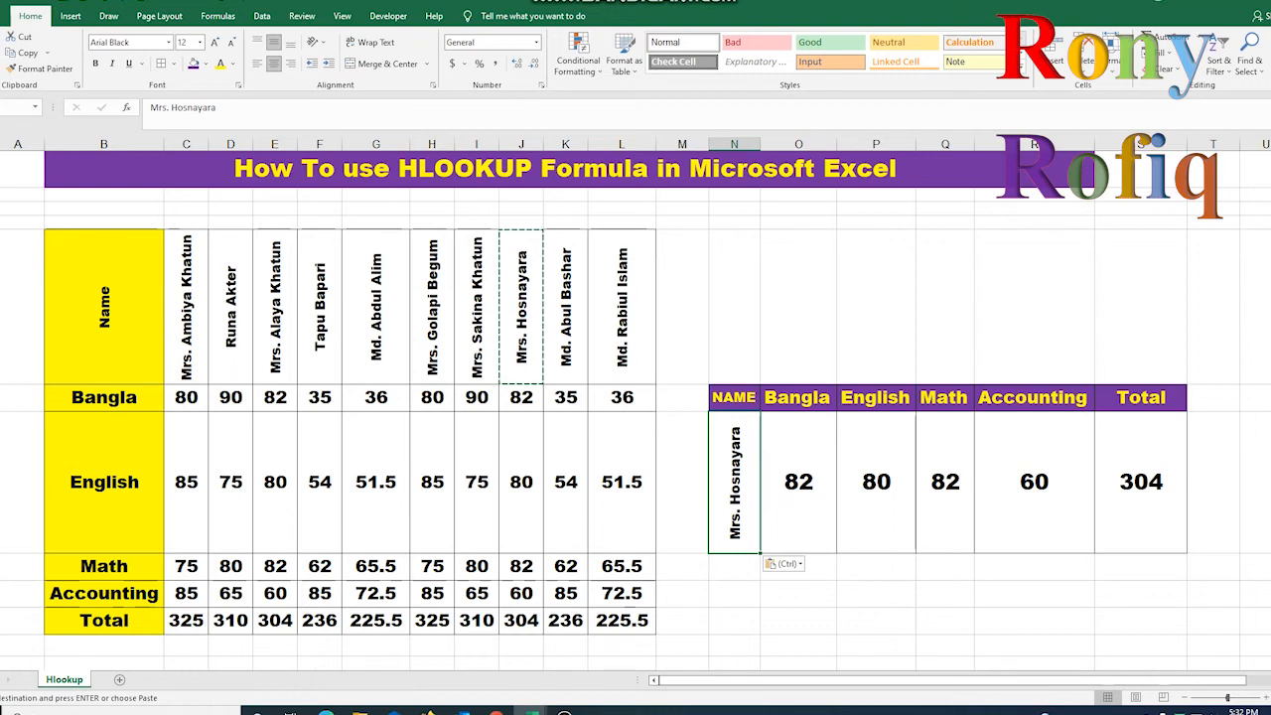
pyautogui.click(522, 481)
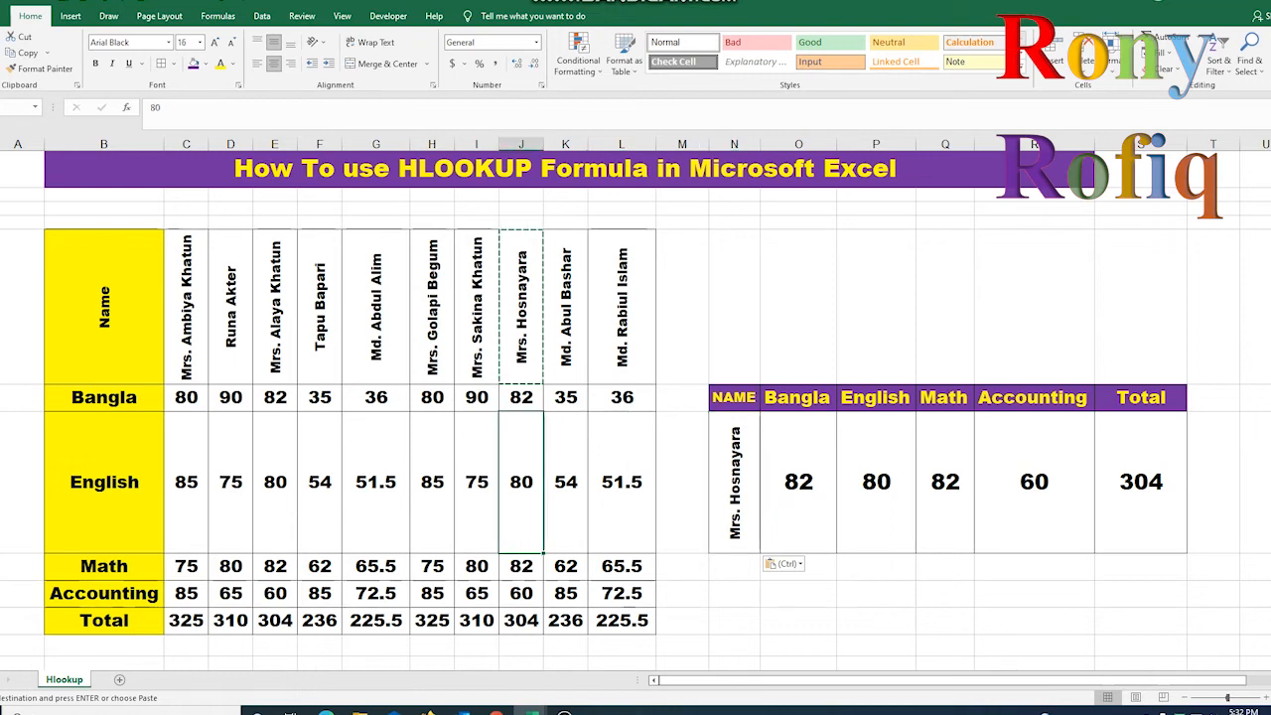
pyautogui.click(522, 566)
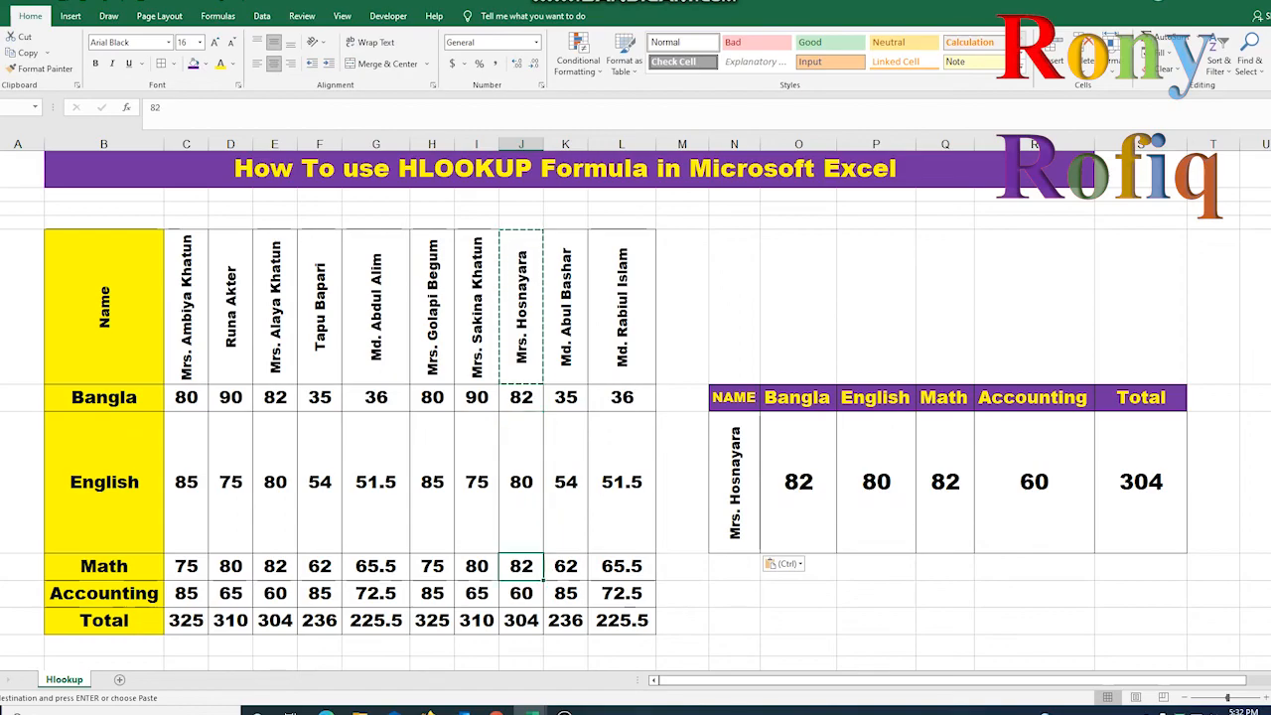